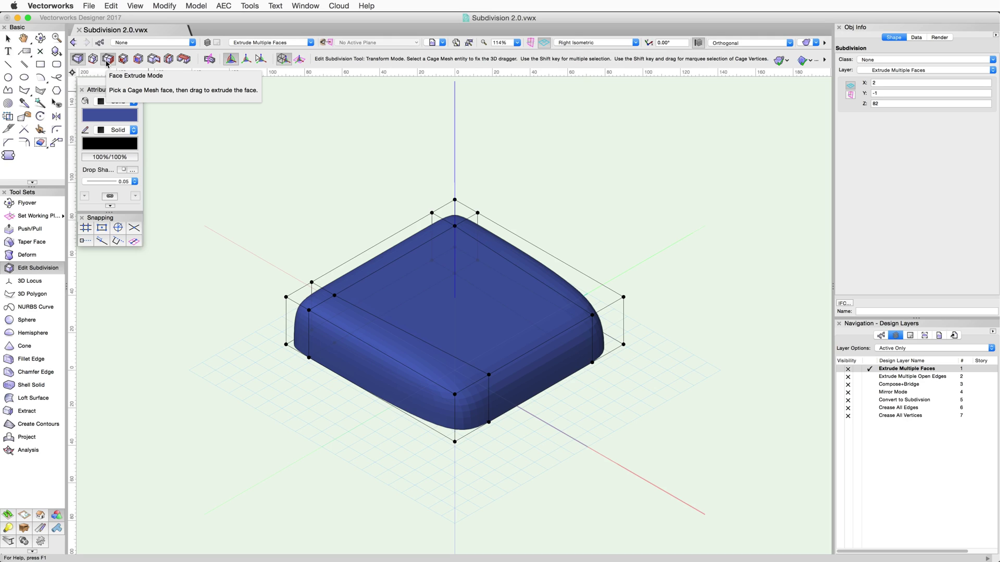
Test-raise the top right cage face, then leave it flat and clear the selection.
{"action": "key", "text": "alt"}
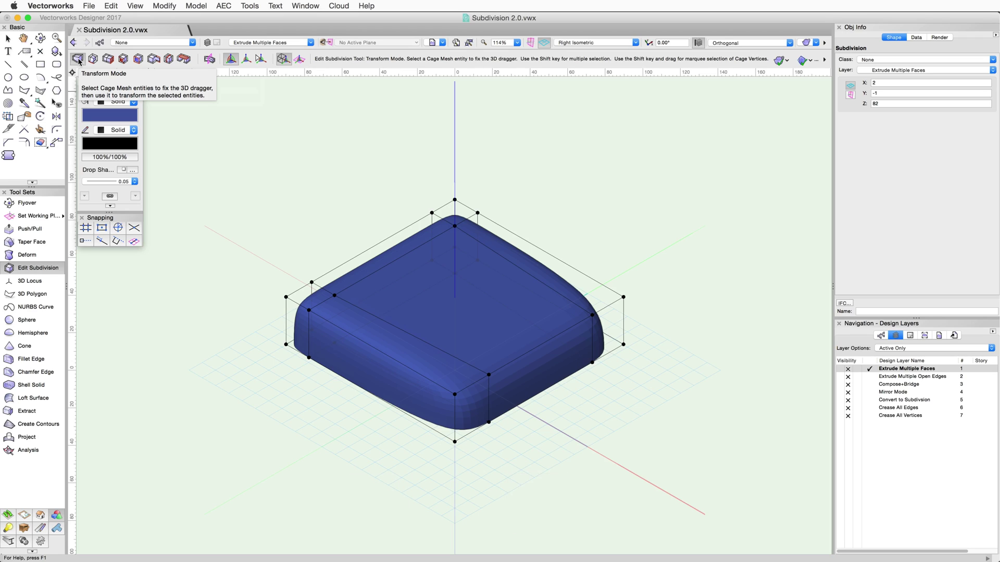
{"action": "left_click", "coordinate": [522, 258]}
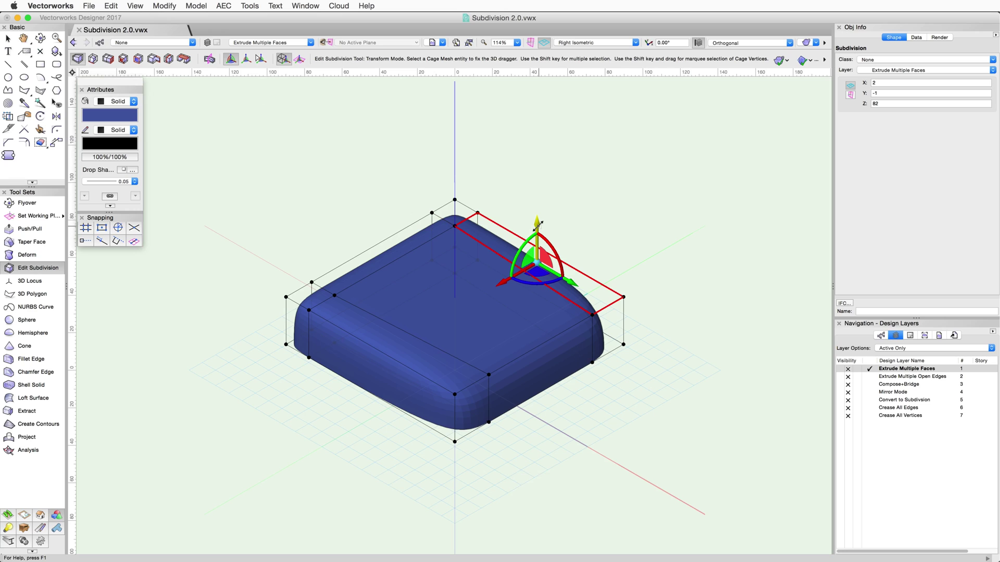
{"action": "mouse_move", "coordinate": [541, 222]}
{"action": "left_mouse_down"}
{"action": "mouse_move", "coordinate": [538, 138]}
{"action": "mouse_move", "coordinate": [537, 244]}
{"action": "mouse_move", "coordinate": [548, 126]}
{"action": "mouse_move", "coordinate": [542, 249]}
{"action": "mouse_move", "coordinate": [543, 125]}
{"action": "mouse_move", "coordinate": [543, 205]}
{"action": "left_mouse_up"}
{"action": "key", "text": "alt"}
{"action": "left_click", "coordinate": [542, 183]}
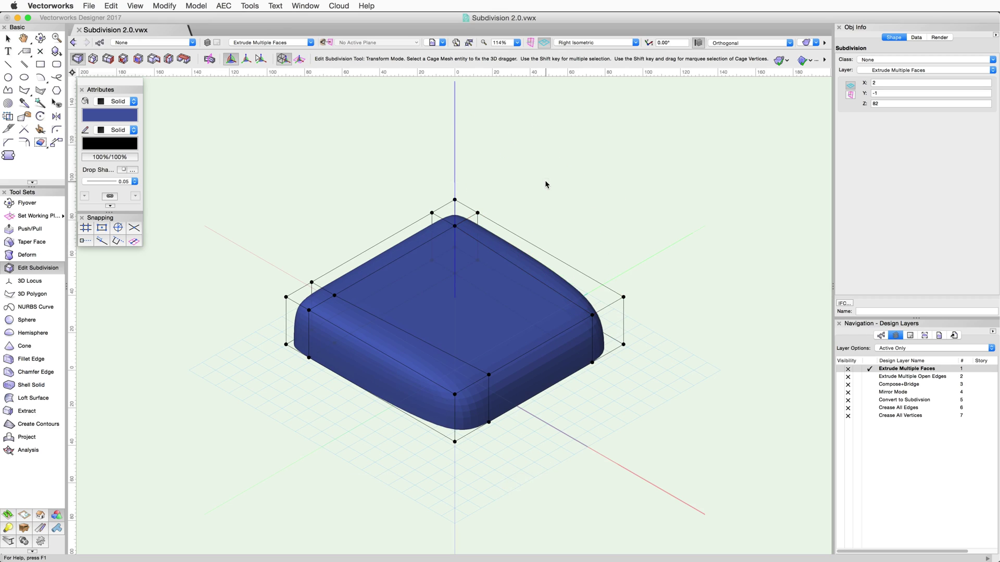
Select the right, left and front-left top faces and Alt-extrude them upward by 54.
{"action": "left_click", "coordinate": [558, 278]}
{"action": "left_click", "coordinate": [414, 236], "text": "shift"}
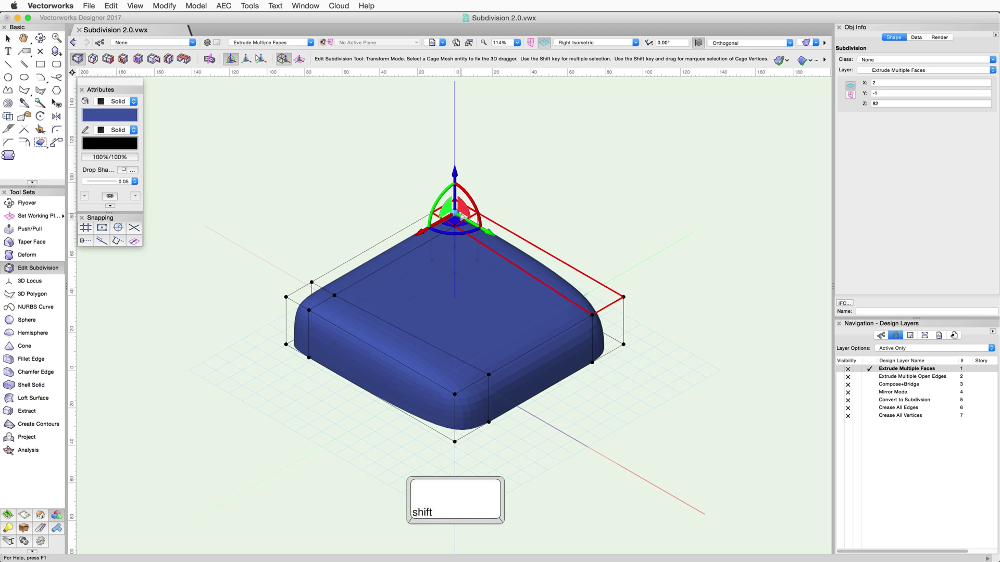
{"action": "left_click", "coordinate": [310, 308]}
{"action": "left_click", "coordinate": [349, 327], "text": "shift"}
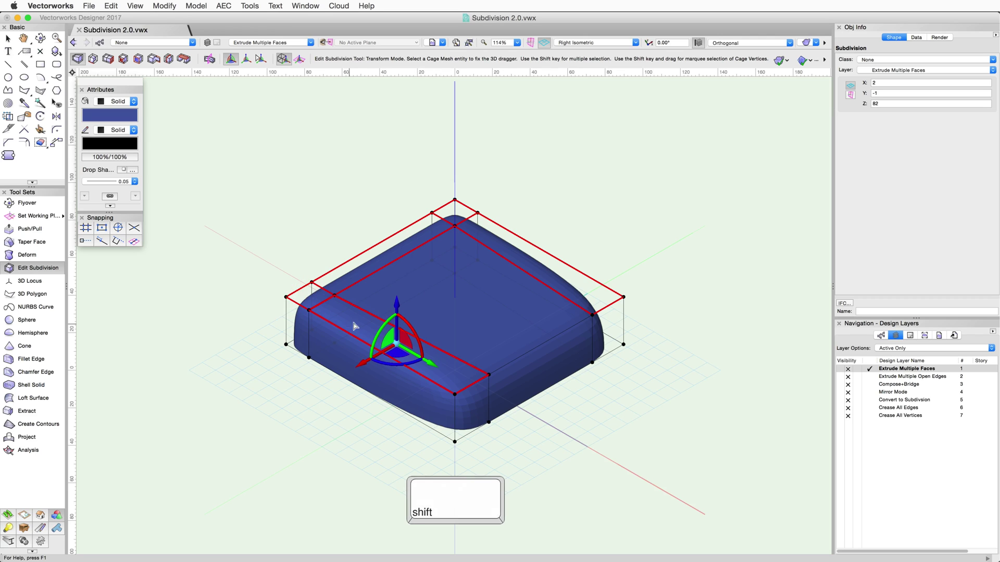
{"action": "left_click_drag", "start_coordinate": [395, 299], "coordinate": [404, 263]}
{"action": "key", "text": "alt"}
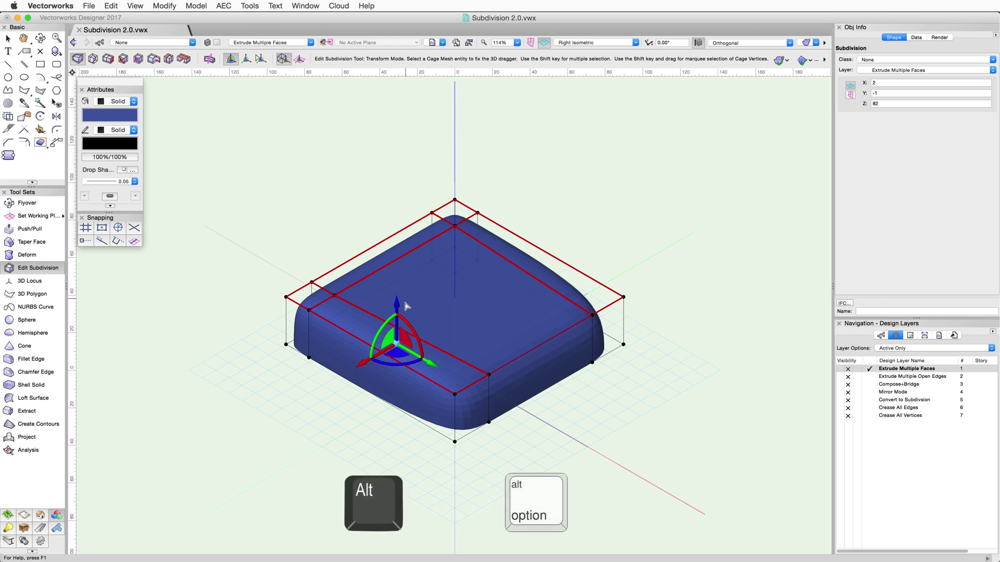
{"action": "left_click_drag", "start_coordinate": [394, 309], "coordinate": [394, 227], "text": "alt"}
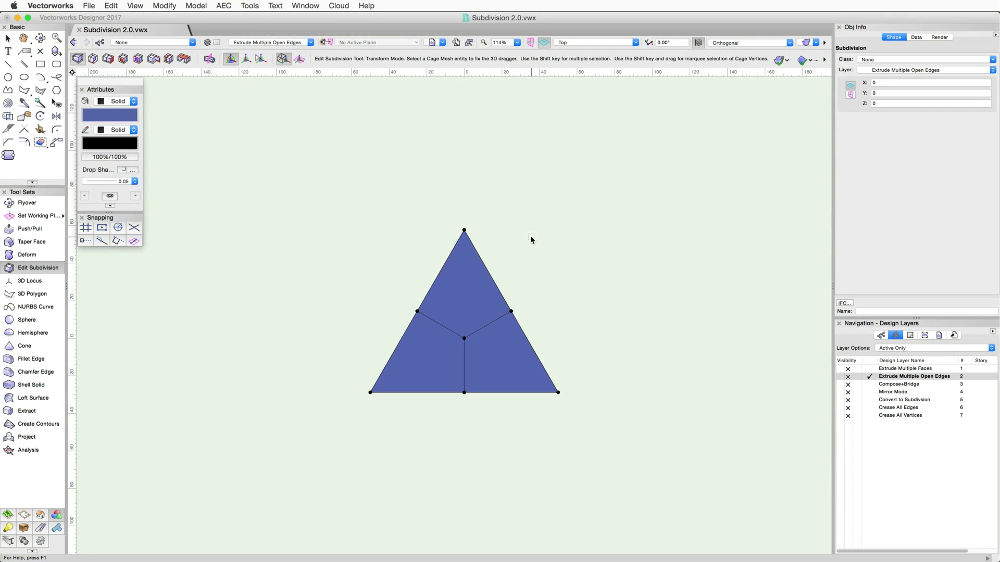
Push the triangle's upper-right edge outward to bend it, then restore it flat.
{"action": "left_click", "coordinate": [498, 264]}
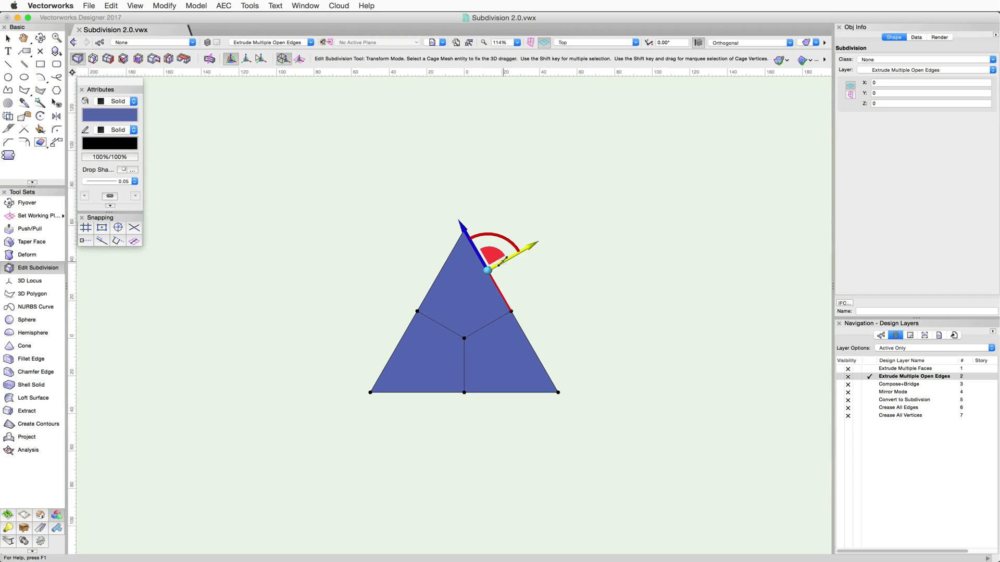
{"action": "left_click_drag", "start_coordinate": [499, 264], "coordinate": [594, 238]}
{"action": "key", "text": "alt"}
Add the lower part of the right edge and Alt-extrude the triangle's right open edges outward.
{"action": "key", "text": "shift"}
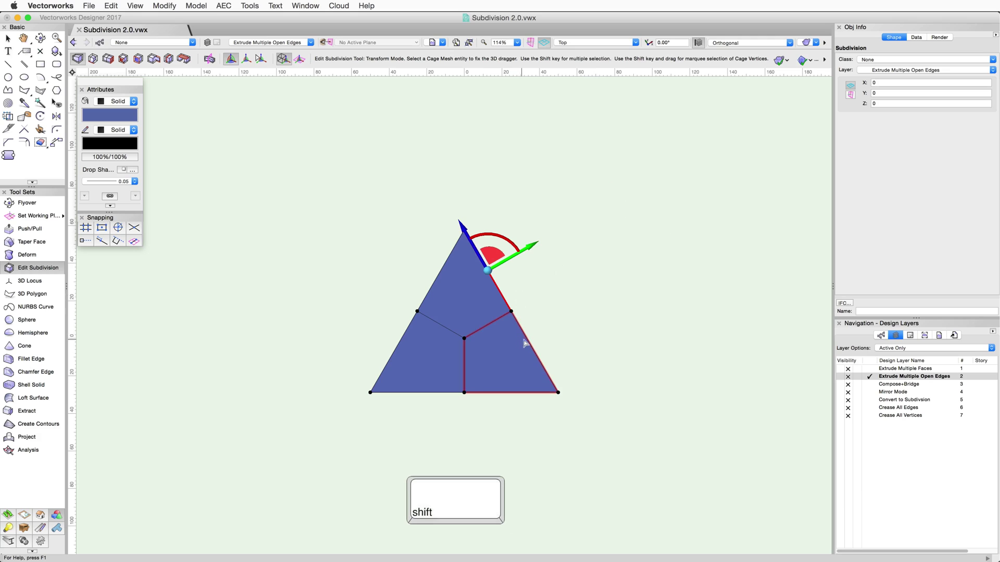
{"action": "left_click", "coordinate": [535, 351], "text": "shift"}
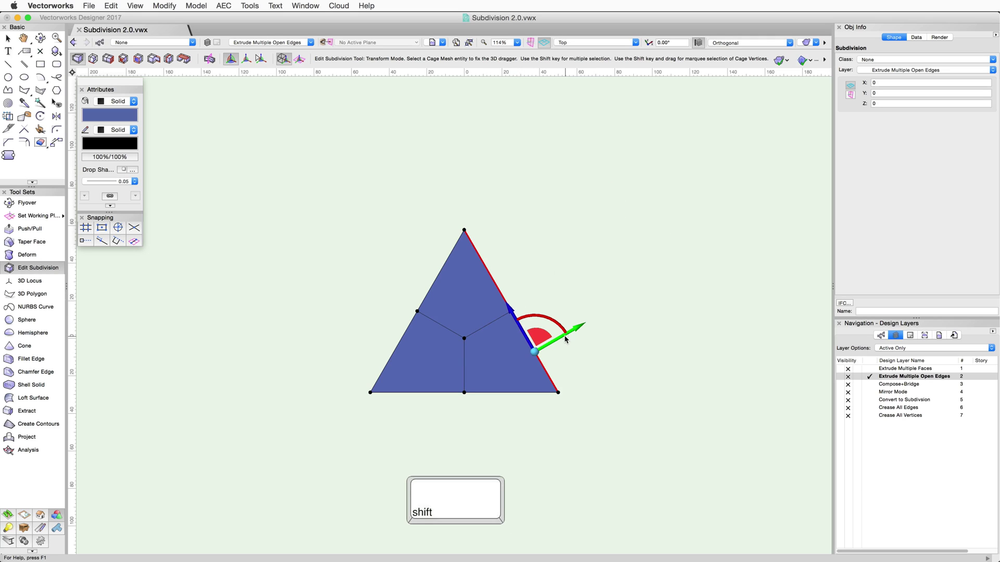
{"action": "key", "text": "alt"}
{"action": "left_click_drag", "start_coordinate": [566, 339], "coordinate": [679, 262]}
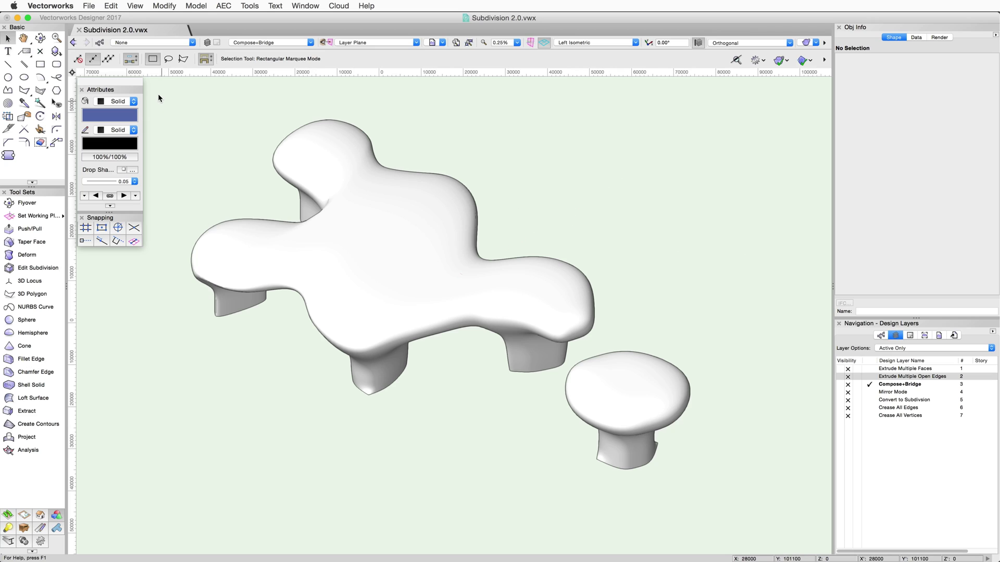
Marquee-select the blob and stool, apply Modify > Compose, then briefly enter and exit Edit Subdivision.
{"action": "left_click_drag", "start_coordinate": [158, 95], "coordinate": [769, 492]}
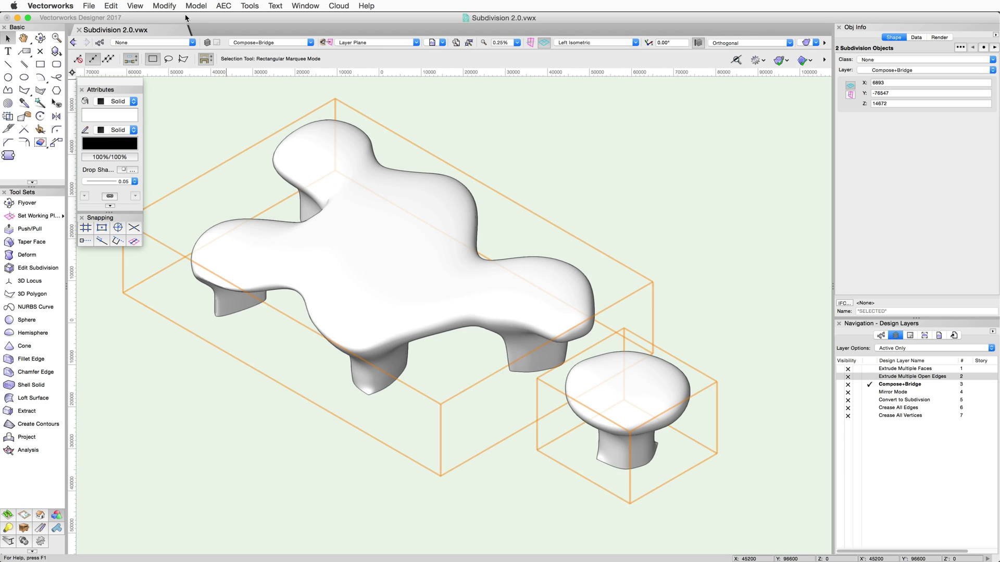
{"action": "left_click", "coordinate": [172, 6]}
{"action": "left_click", "coordinate": [197, 178]}
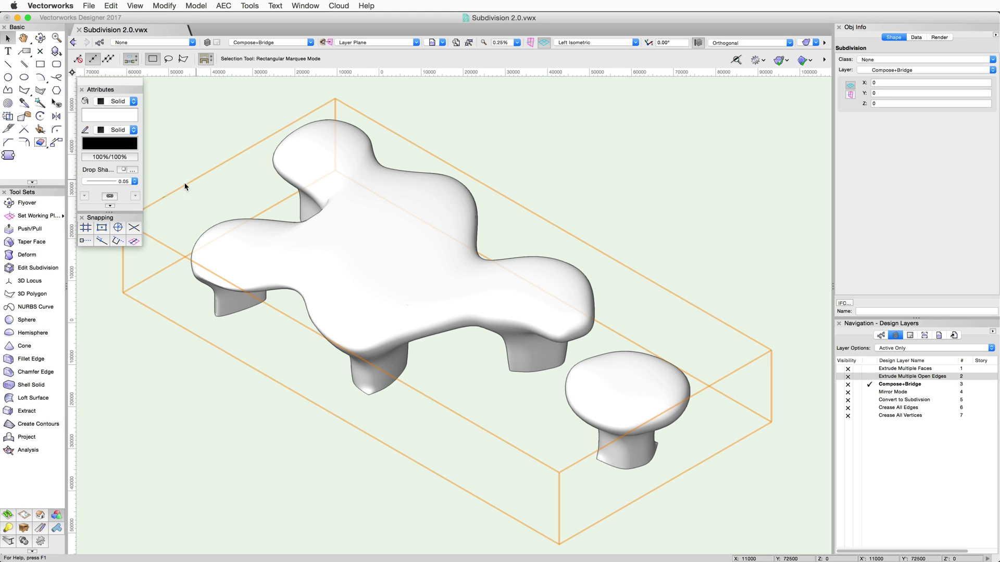
{"action": "left_click", "coordinate": [31, 266]}
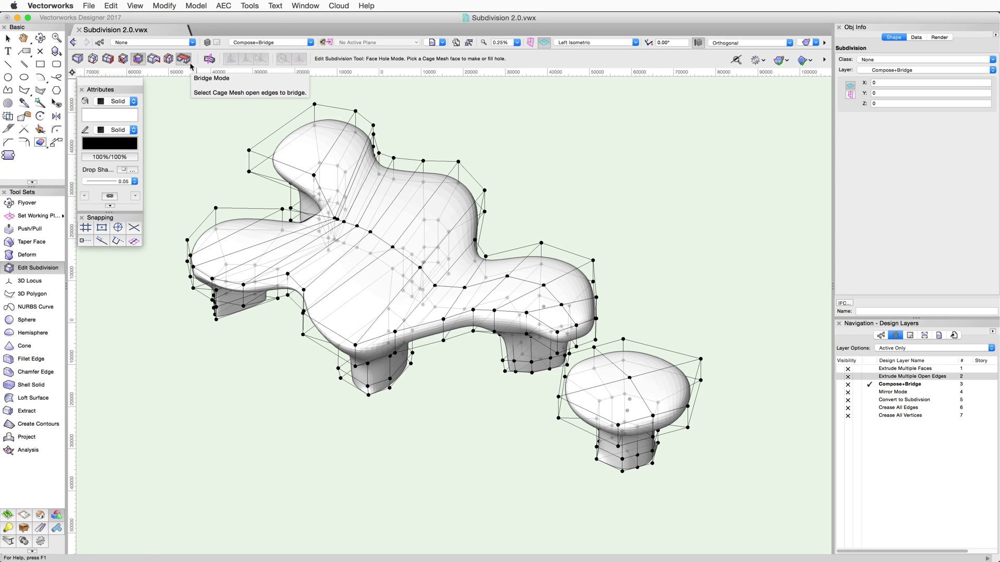
{"action": "key", "text": "x"}
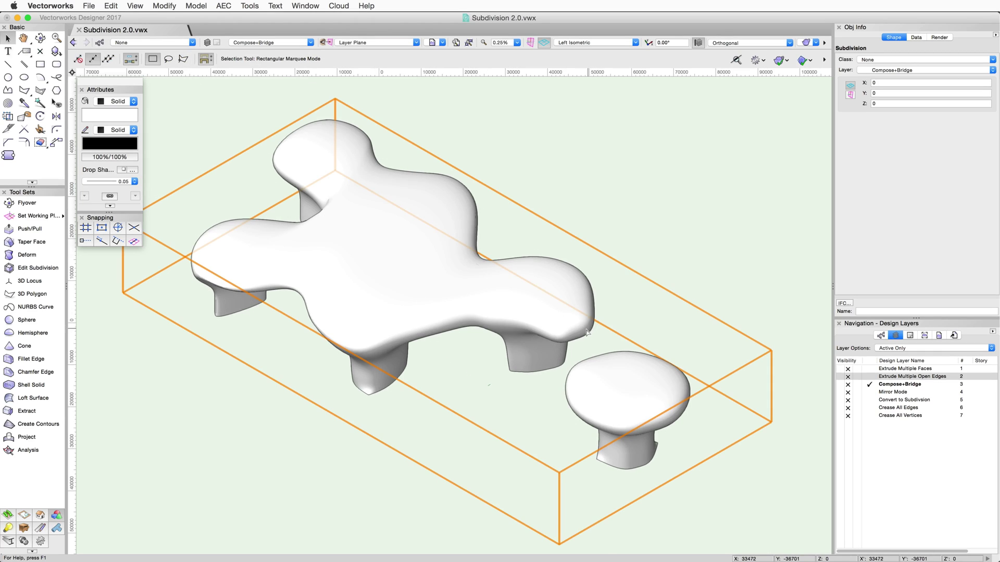
Extrude a leg face rightward, then in Right Rear Isometric extrude a stool cap face toward it.
{"action": "scroll", "coordinate": [587, 332], "scroll_direction": "up", "scroll_amount": 5}
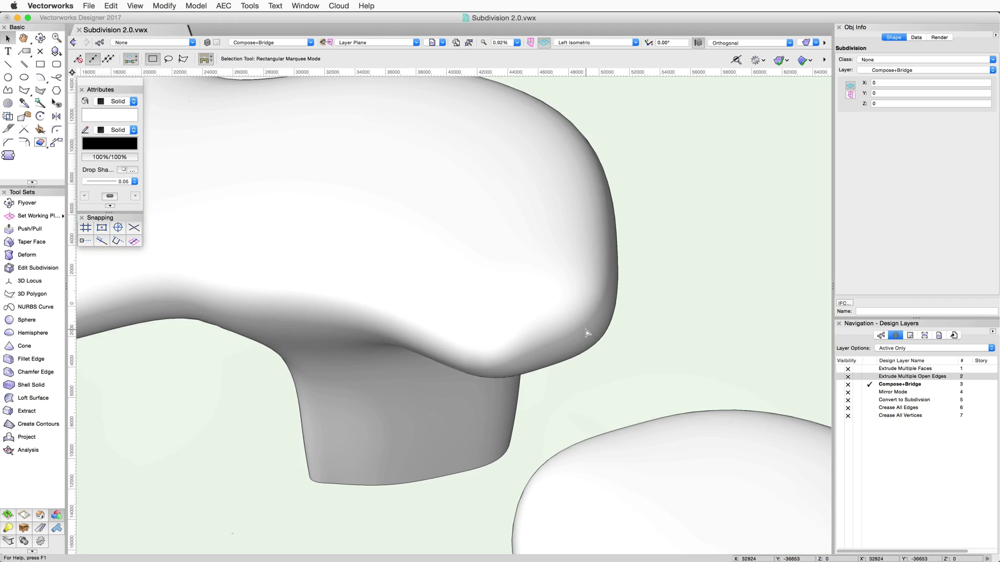
{"action": "double_click", "coordinate": [524, 312]}
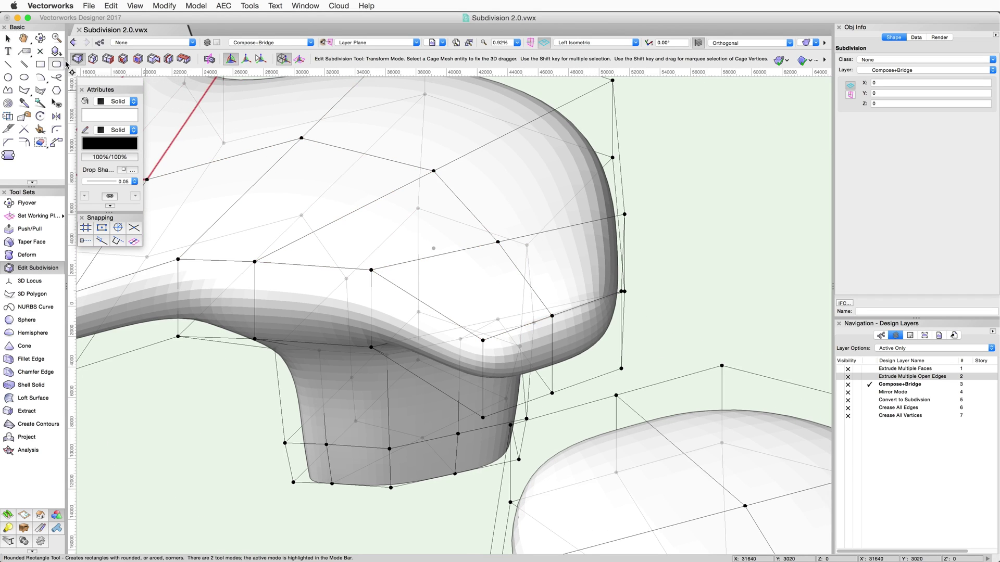
{"action": "left_click", "coordinate": [505, 368]}
{"action": "left_click_drag", "start_coordinate": [518, 367], "coordinate": [583, 340]}
{"action": "key", "text": "KP_9"}
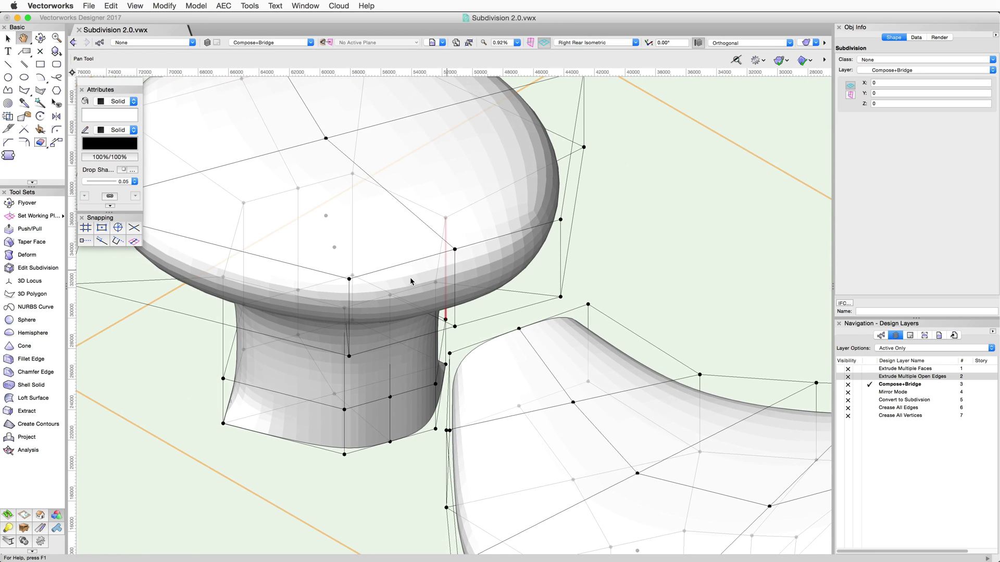
{"action": "left_click", "coordinate": [411, 282]}
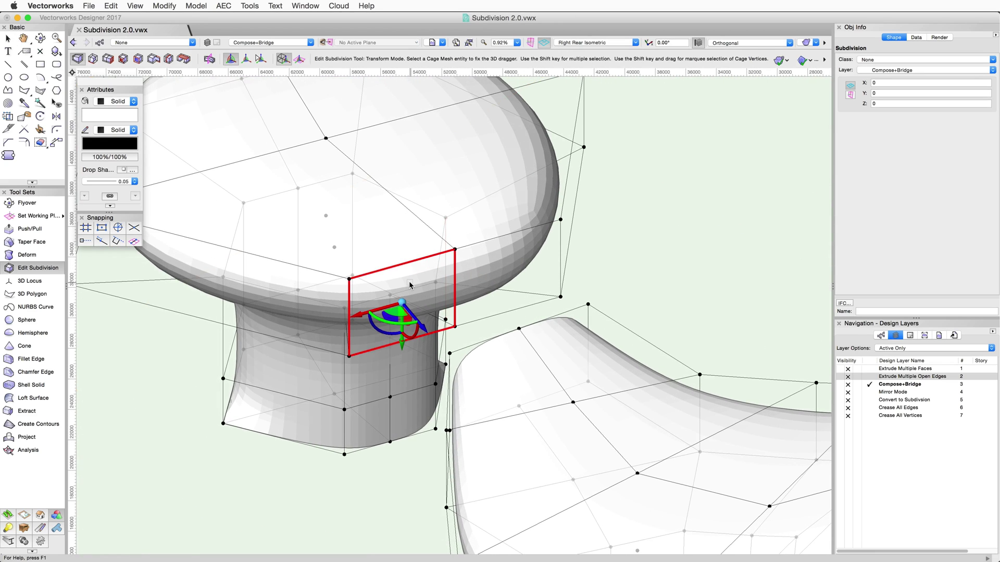
{"action": "left_click_drag", "start_coordinate": [410, 281], "coordinate": [484, 264]}
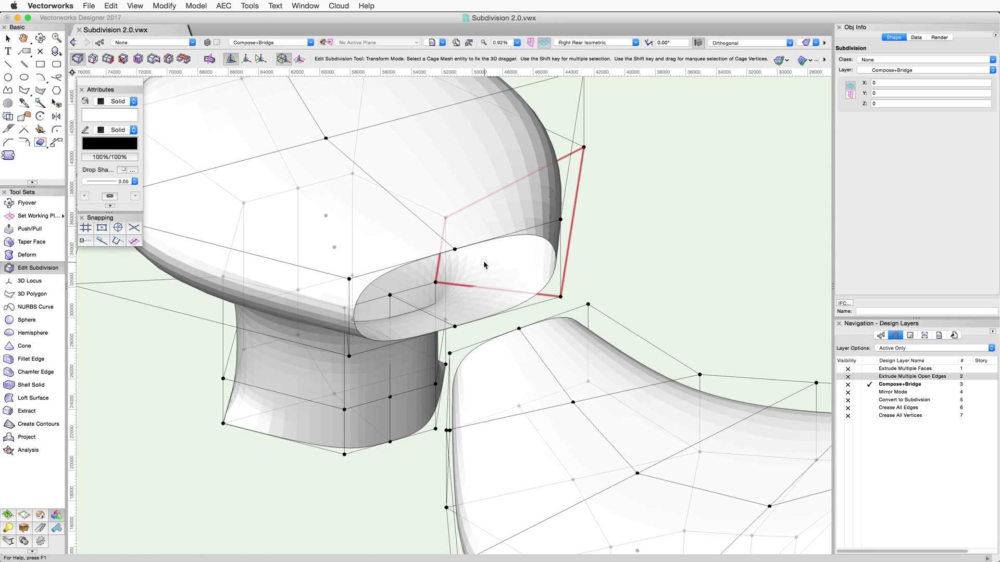
In Bridge Mode, connect successive pairs of open edges to join the stool and table protrusions.
{"action": "left_click", "coordinate": [183, 59]}
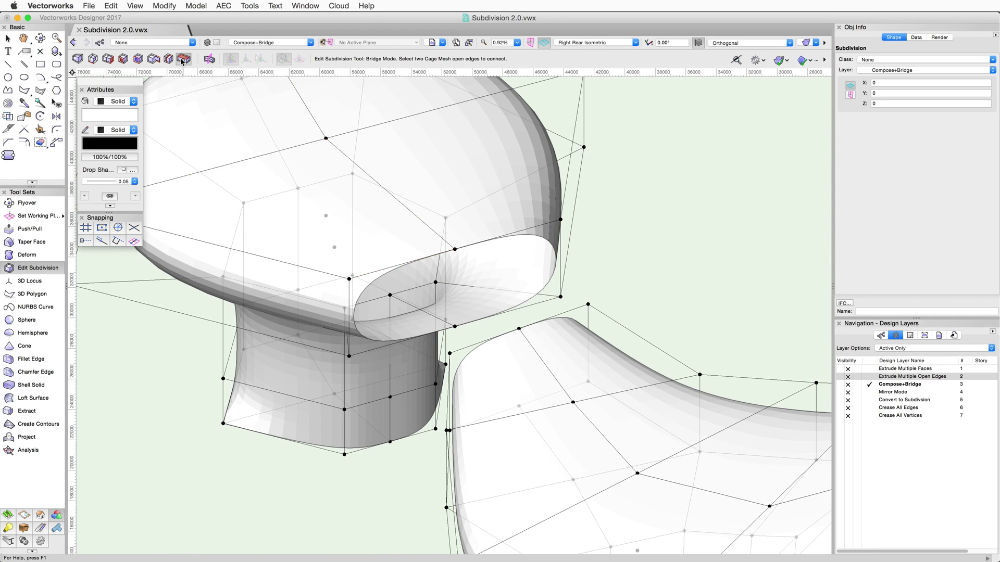
{"action": "left_click", "coordinate": [350, 305]}
{"action": "left_click", "coordinate": [449, 401]}
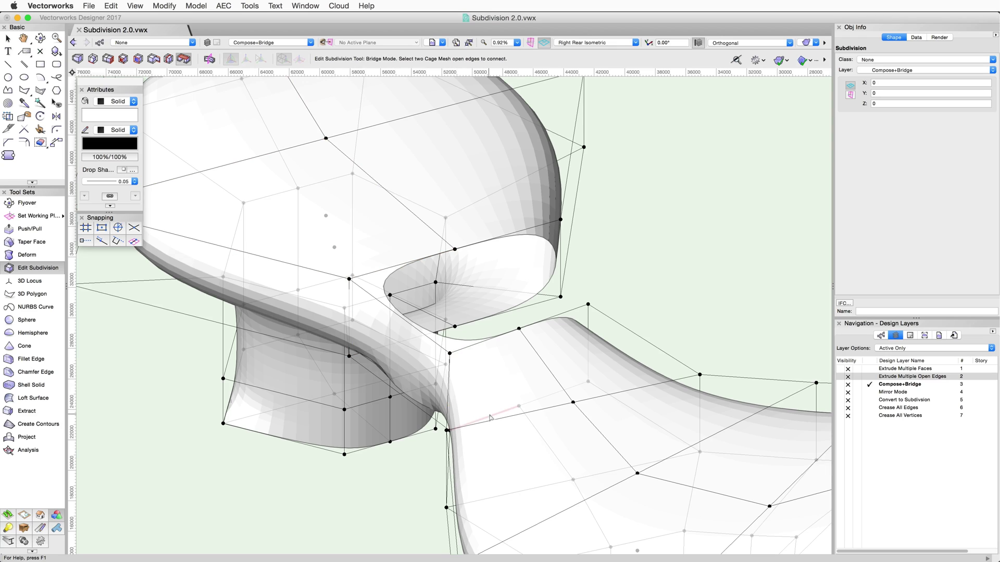
{"action": "left_click", "coordinate": [455, 332]}
{"action": "left_click", "coordinate": [484, 319]}
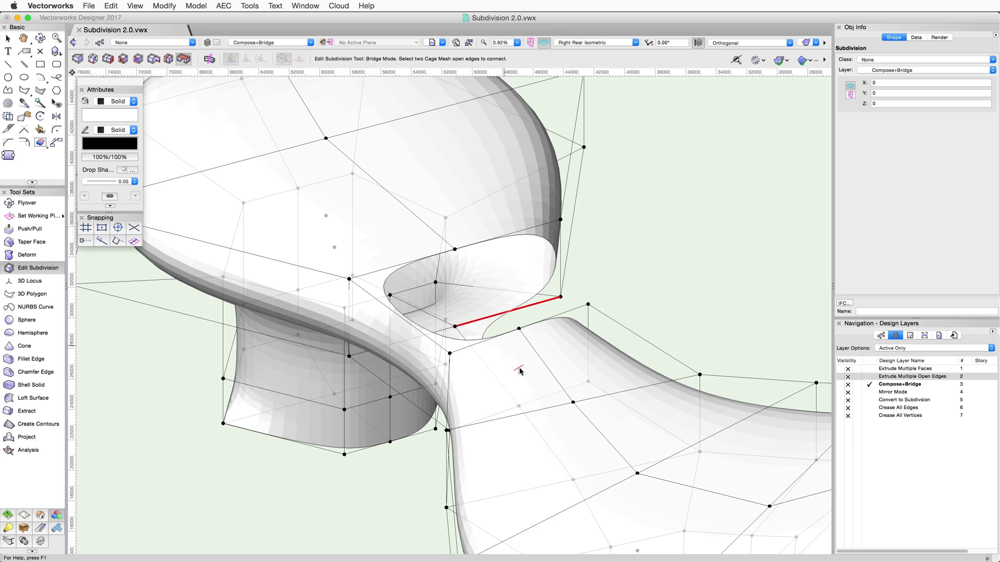
{"action": "left_click", "coordinate": [532, 408]}
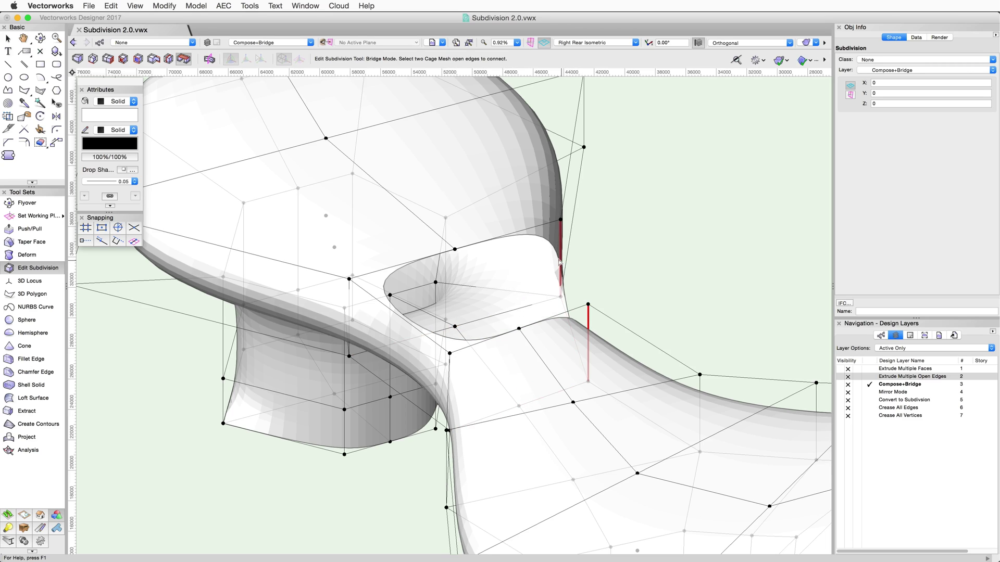
{"action": "left_click", "coordinate": [515, 234]}
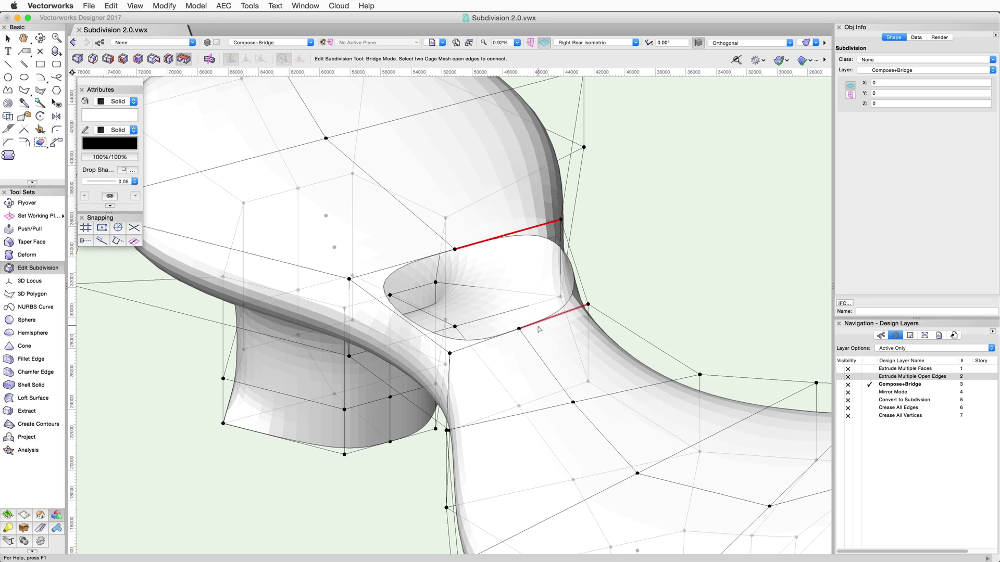
{"action": "left_click", "coordinate": [406, 266]}
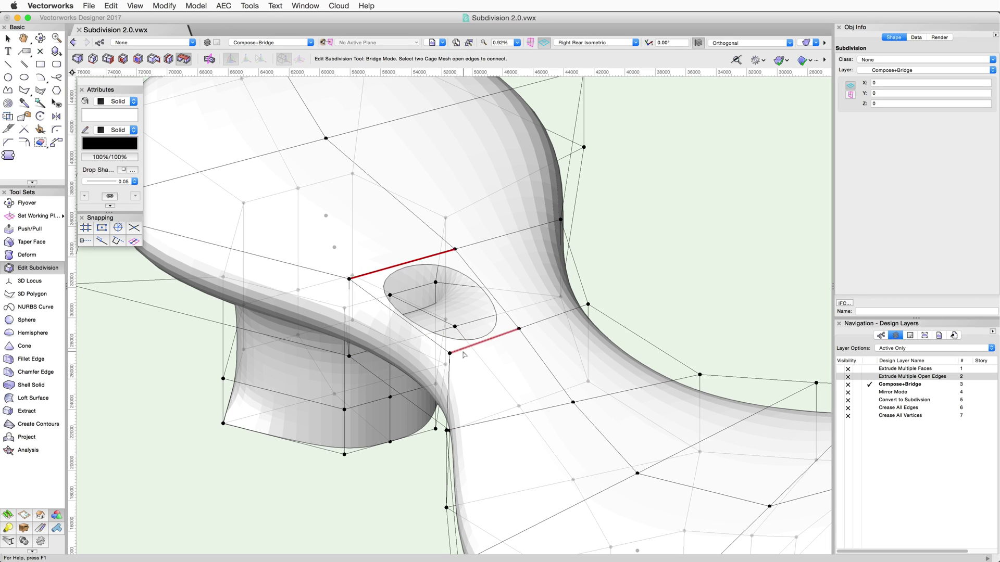
{"action": "left_click", "coordinate": [463, 352]}
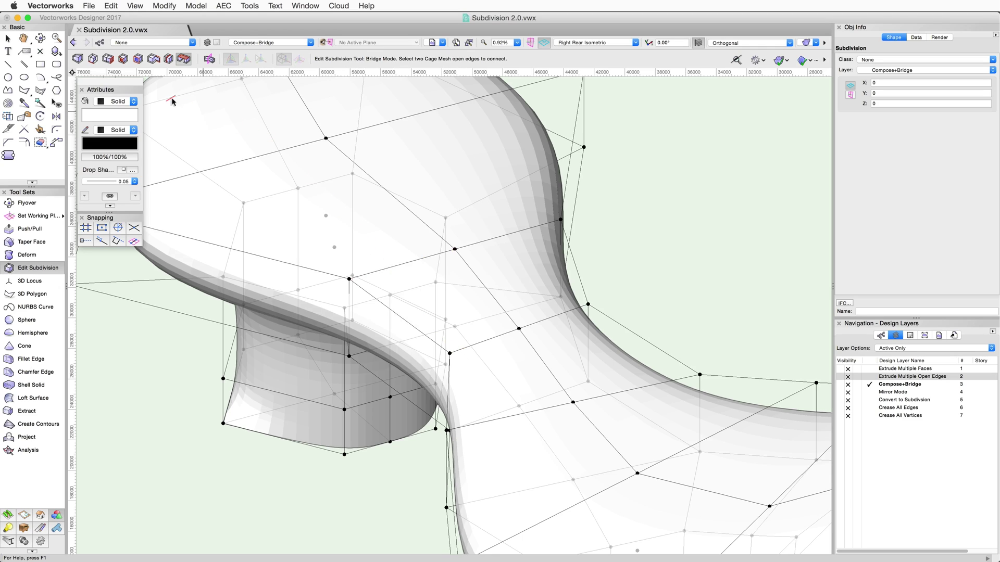
{"action": "left_click", "coordinate": [137, 59]}
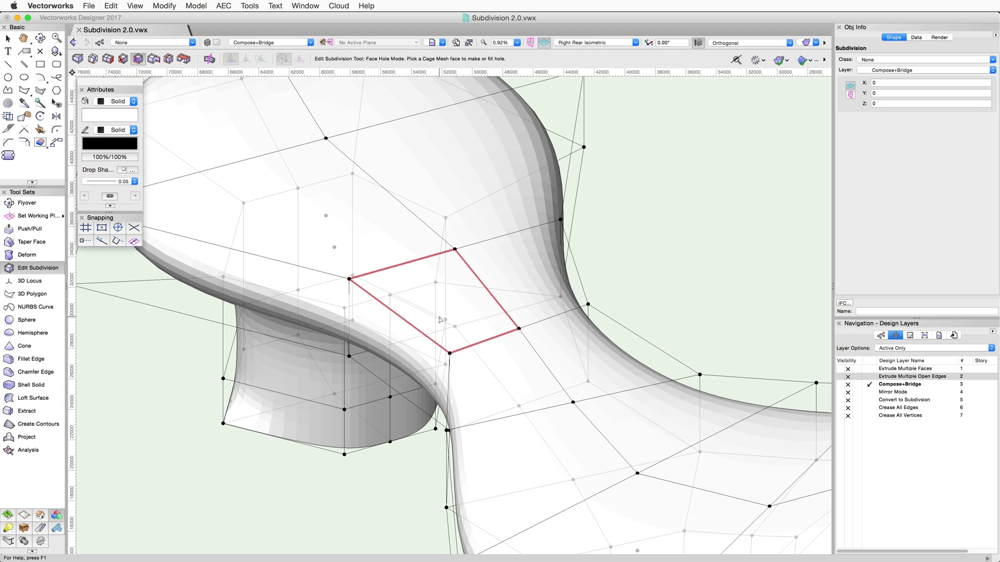
{"action": "left_click", "coordinate": [404, 277]}
{"action": "left_click", "coordinate": [184, 58]}
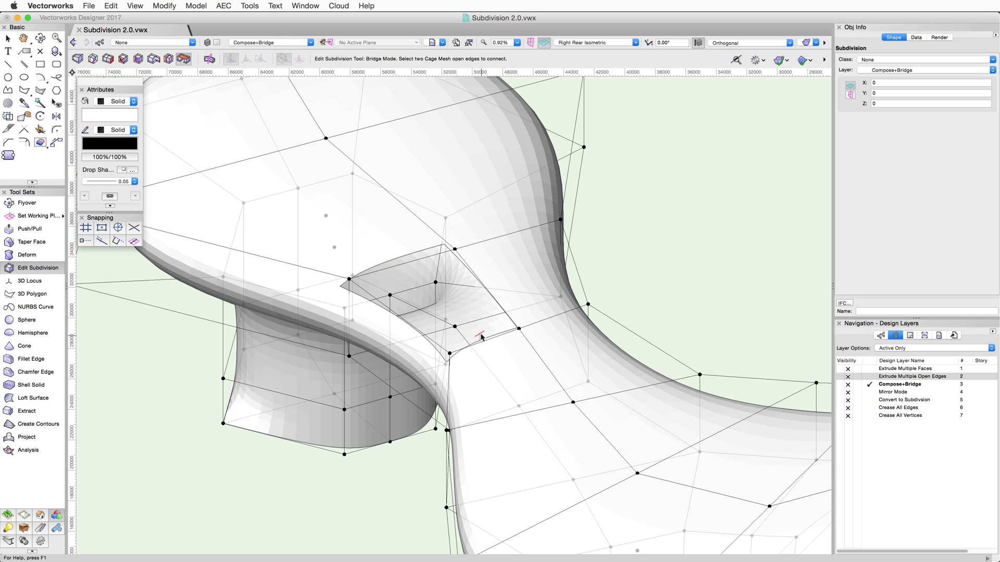
{"action": "left_click", "coordinate": [138, 58]}
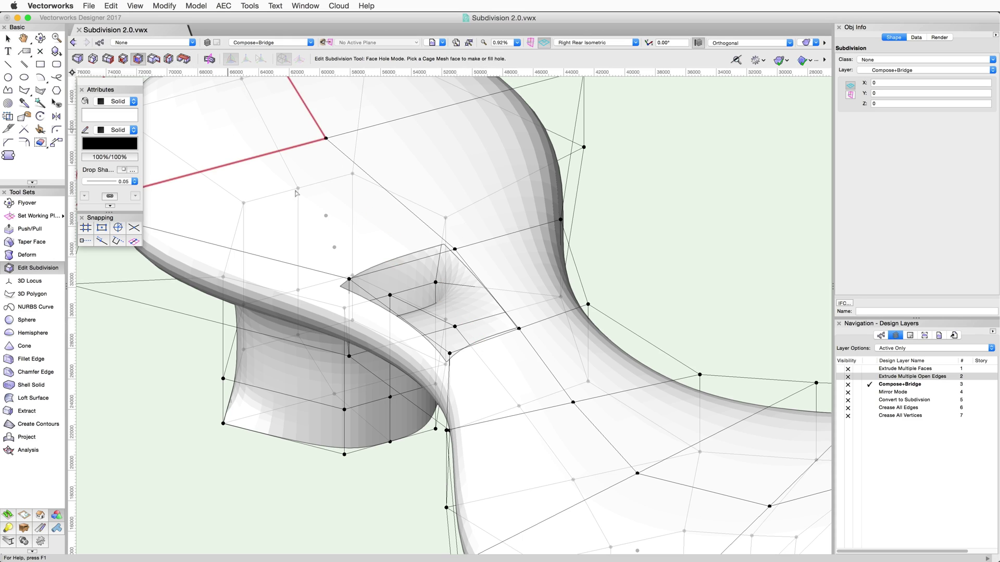
{"action": "left_click", "coordinate": [428, 313]}
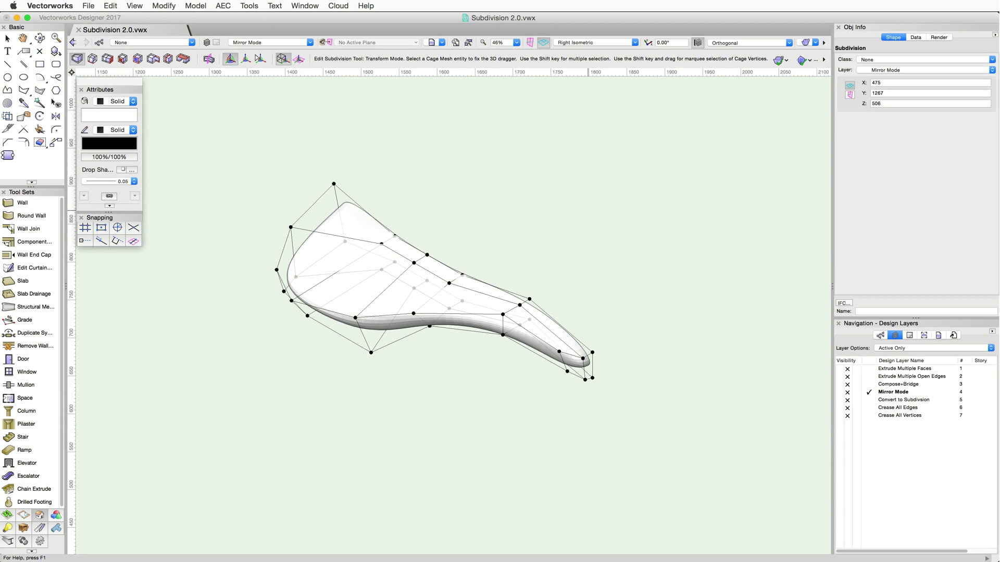
Toggle Mirror Modeling Mode on and off, then orbit around the half seat with Flyover.
{"action": "key", "text": "u"}
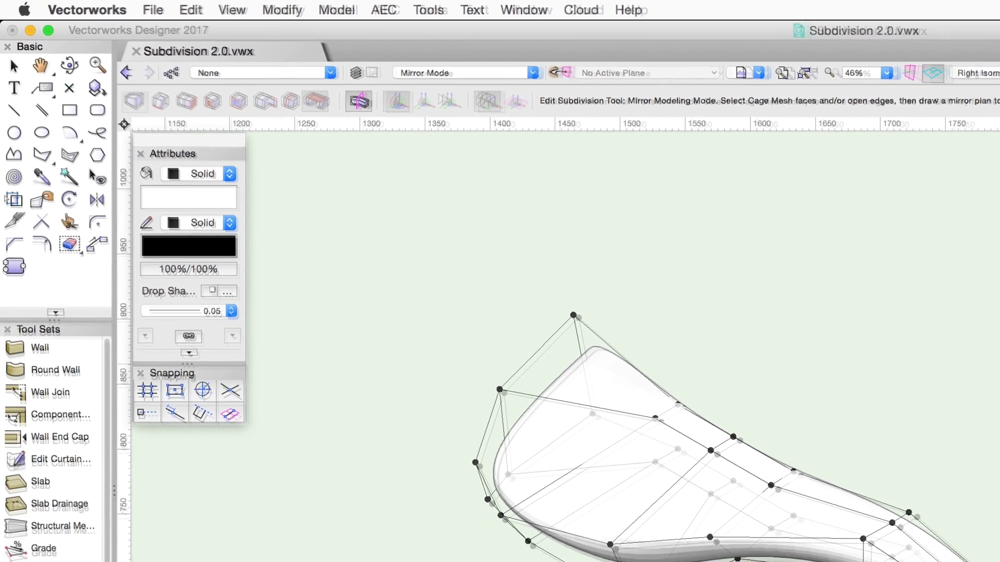
{"action": "key", "text": "u"}
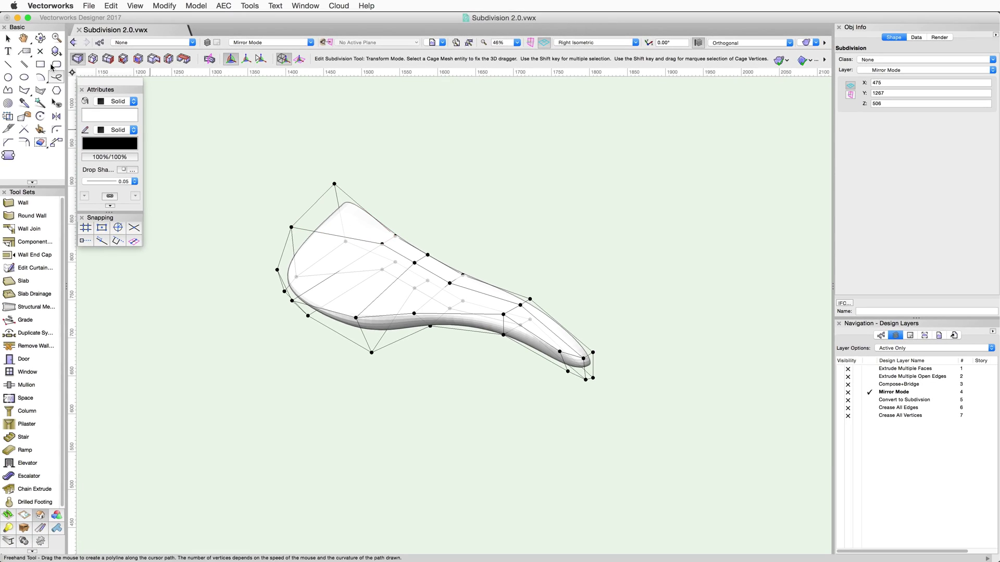
{"action": "left_click", "coordinate": [41, 38]}
{"action": "left_click_drag", "start_coordinate": [575, 379], "coordinate": [402, 365]}
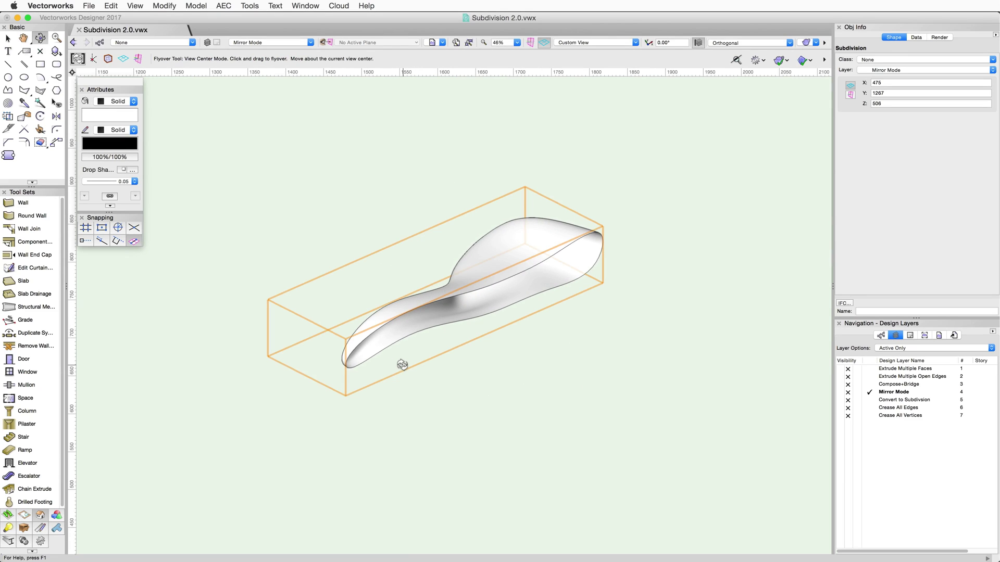
In Mirror Modeling Mode, pick the seat's open edge chain and draw the mirror plane along it in Top view.
{"action": "key", "text": "x"}
{"action": "double_click", "coordinate": [512, 256]}
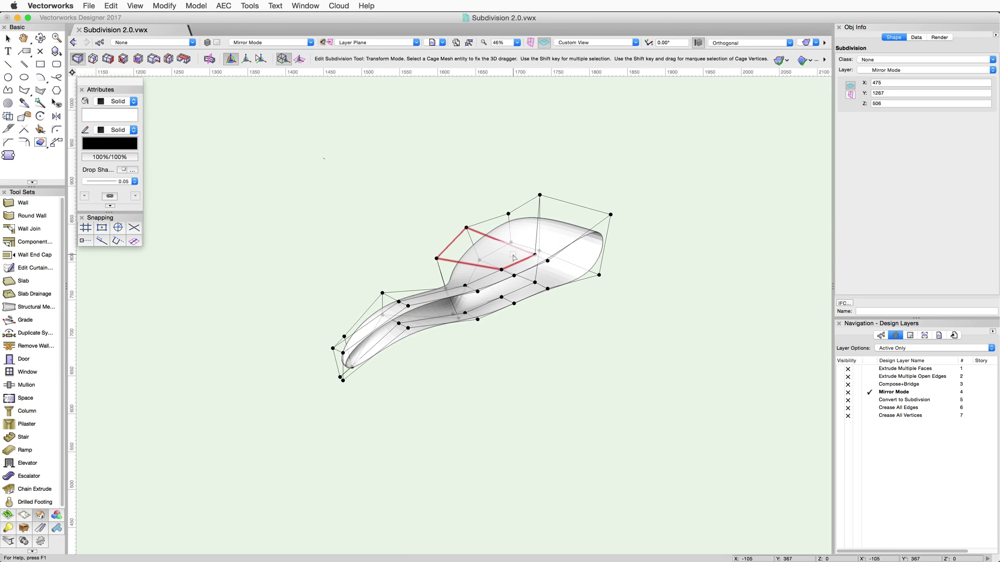
{"action": "left_click", "coordinate": [210, 59]}
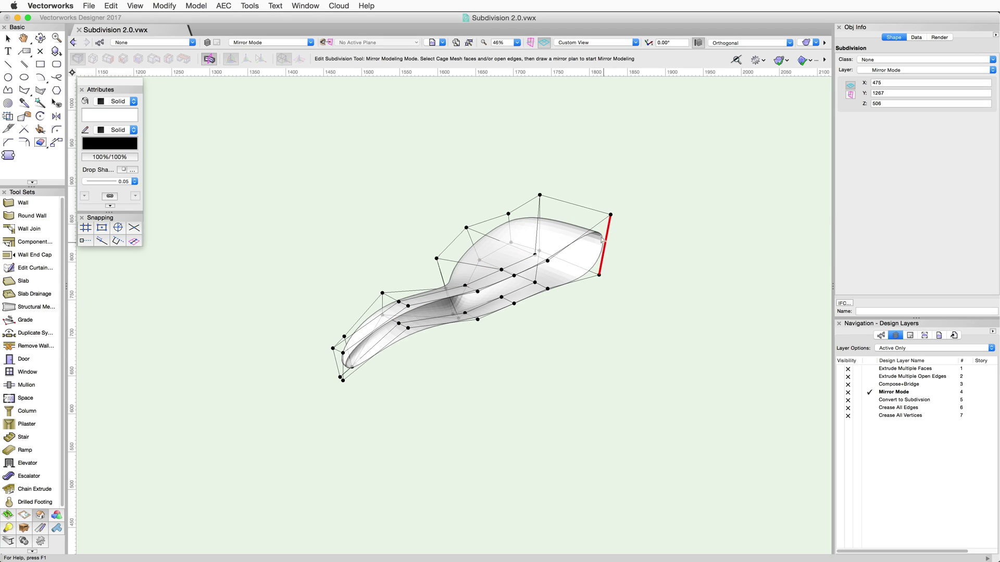
{"action": "mouse_move", "coordinate": [603, 240]}
{"action": "left_mouse_down"}
{"action": "mouse_move", "coordinate": [488, 291]}
{"action": "mouse_move", "coordinate": [389, 319]}
{"action": "mouse_move", "coordinate": [353, 372]}
{"action": "mouse_move", "coordinate": [422, 329]}
{"action": "mouse_move", "coordinate": [489, 320]}
{"action": "mouse_move", "coordinate": [575, 284]}
{"action": "mouse_move", "coordinate": [614, 307]}
{"action": "left_mouse_up"}
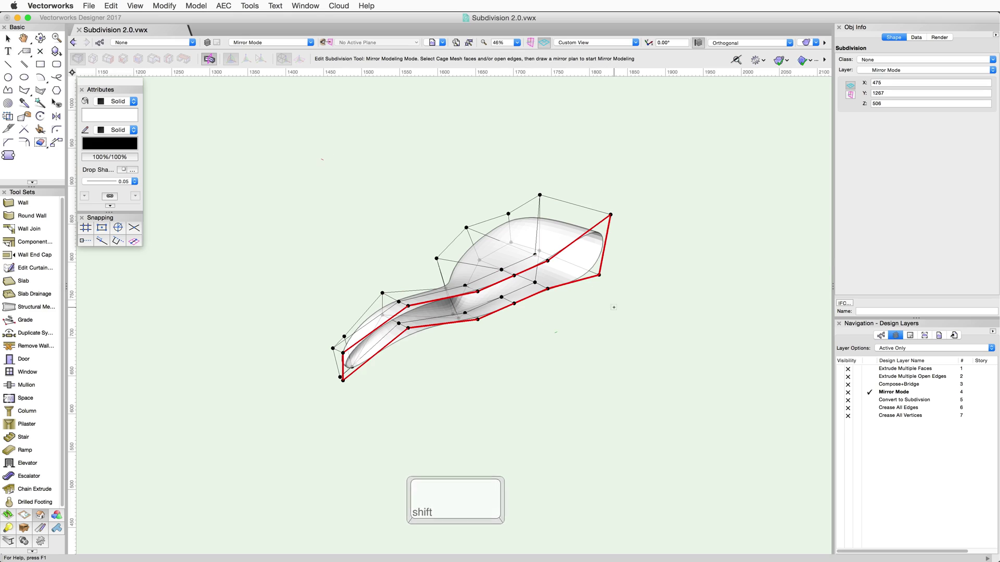
{"action": "left_click", "coordinate": [636, 42]}
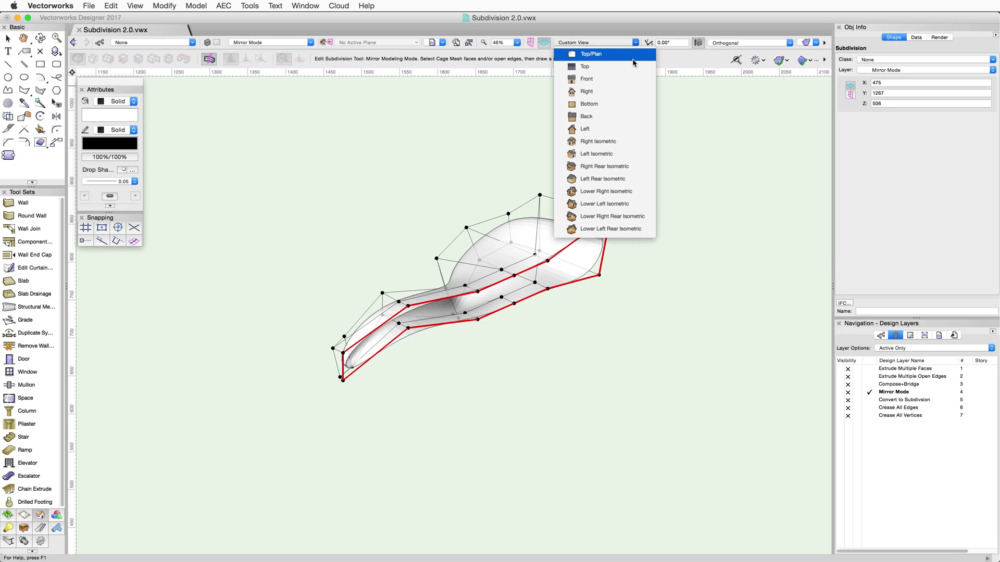
{"action": "left_click", "coordinate": [633, 66]}
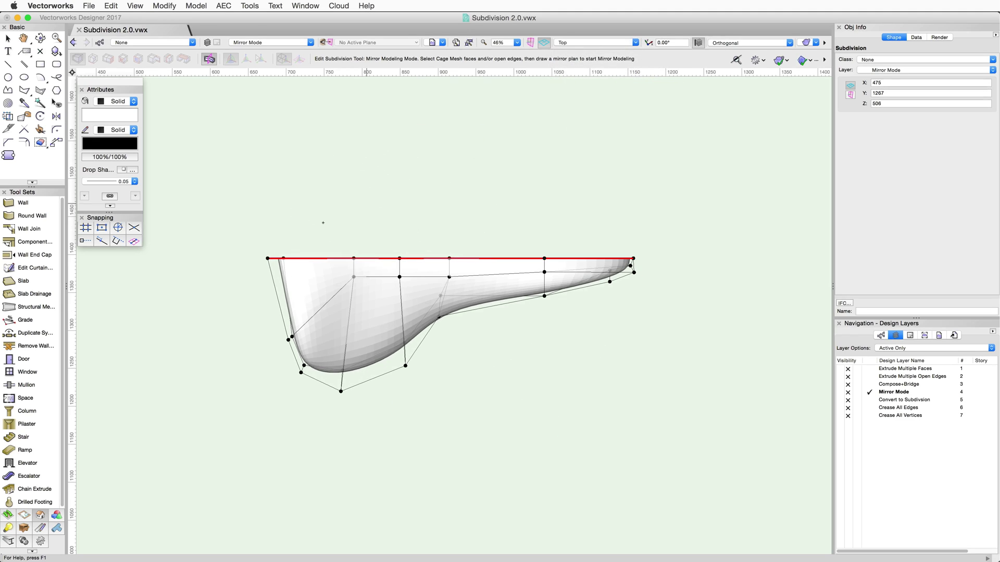
{"action": "left_click", "coordinate": [267, 257]}
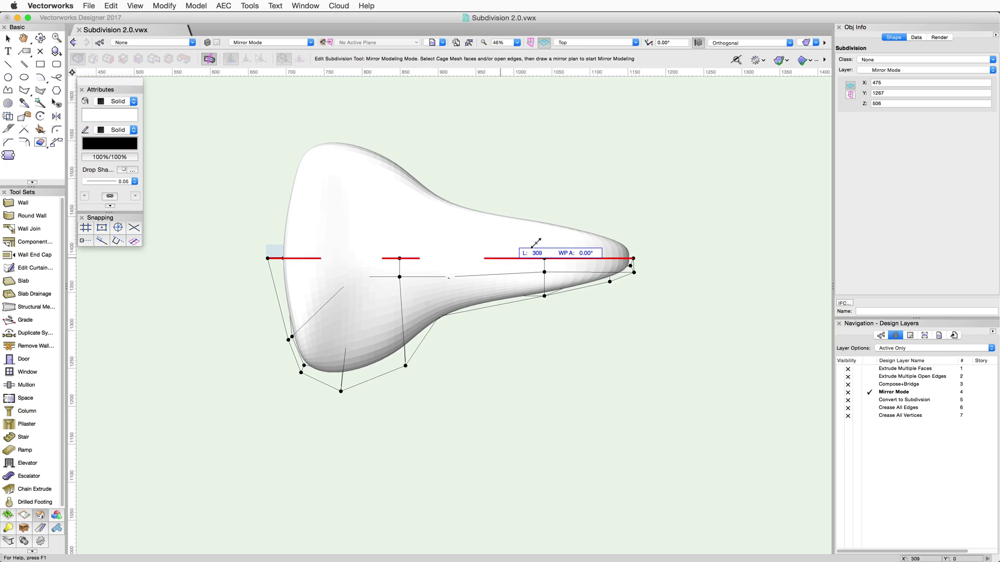
{"action": "left_click", "coordinate": [656, 258]}
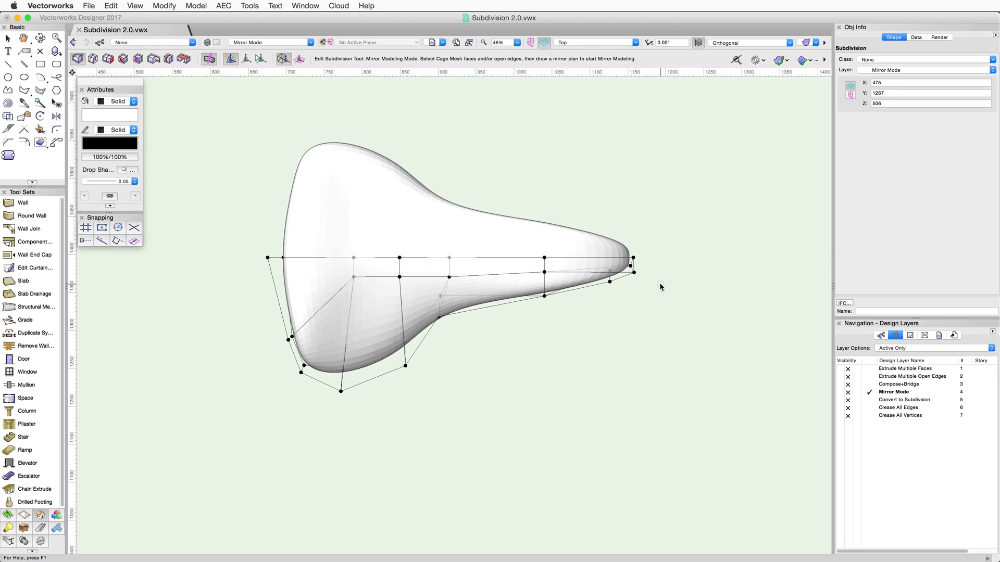
Select the four vertices along the seat's lower rim and move them to reshape it.
{"action": "middle_click_drag", "start_coordinate": [661, 313], "coordinate": [595, 187], "text": "super"}
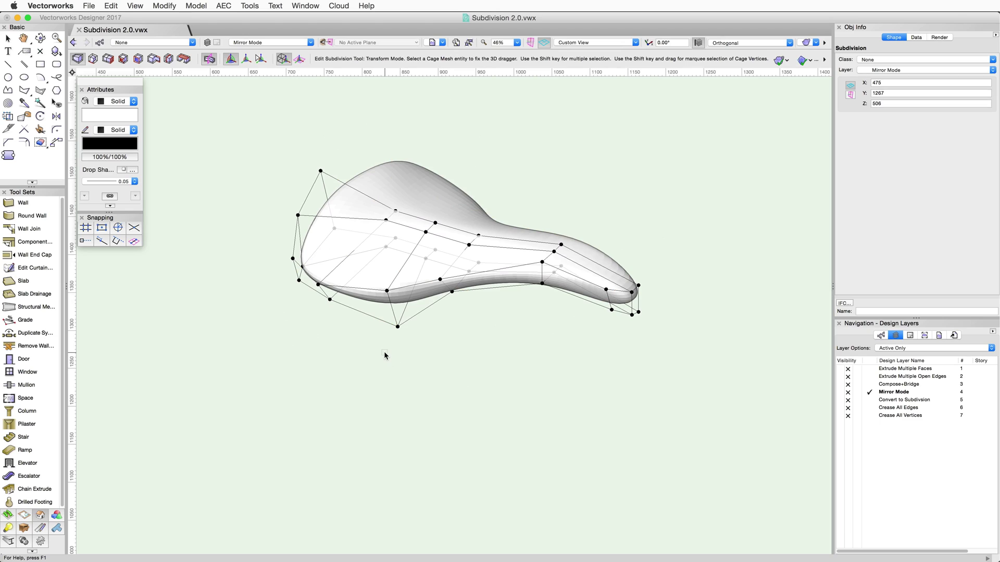
{"action": "left_click_drag", "start_coordinate": [505, 351], "coordinate": [362, 271]}
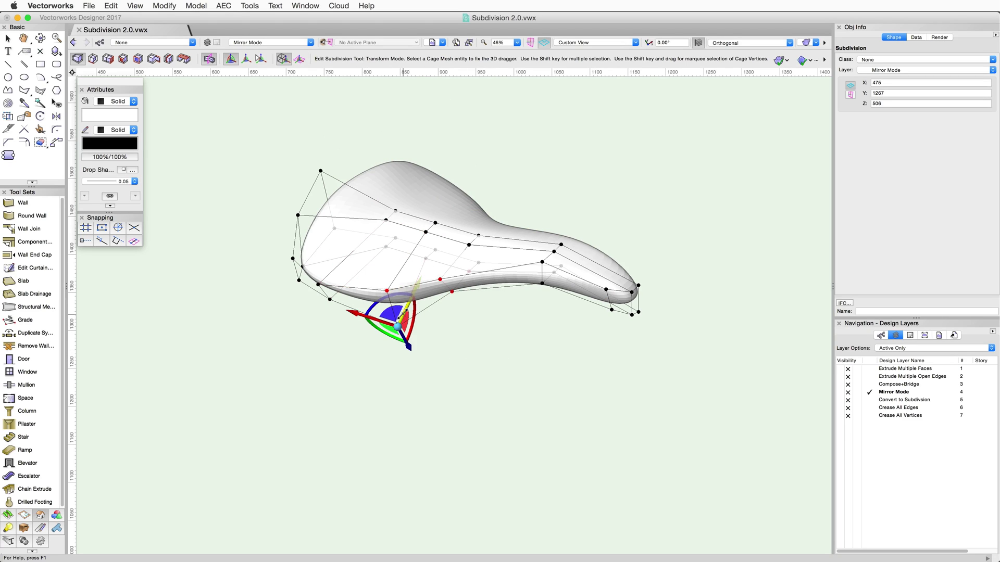
{"action": "left_click_drag", "start_coordinate": [404, 312], "coordinate": [381, 314]}
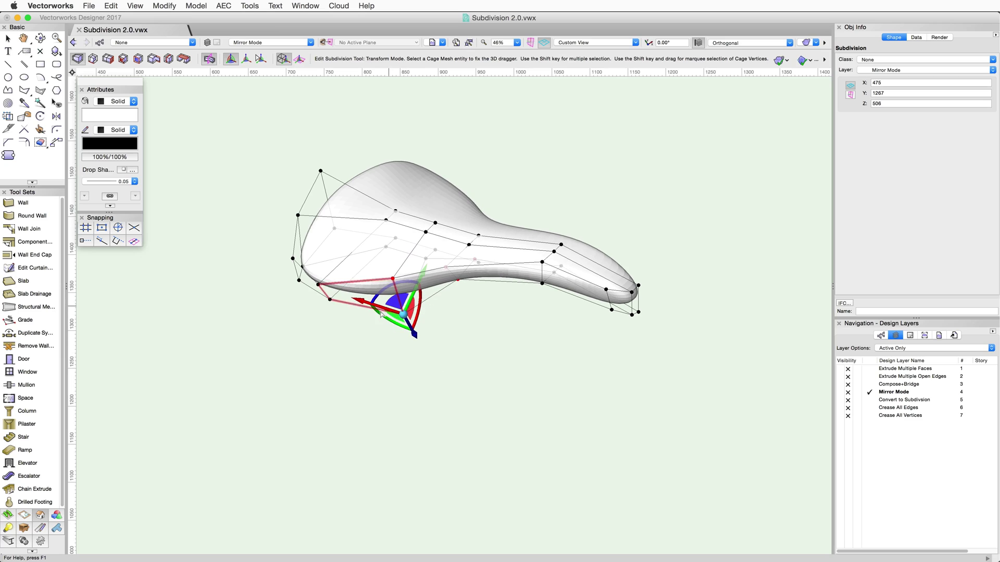
Pull the wide-end corner vertices outward to widen the seat, then show the mirrored side's cage.
{"action": "left_click_drag", "start_coordinate": [338, 345], "coordinate": [262, 240], "text": "shift"}
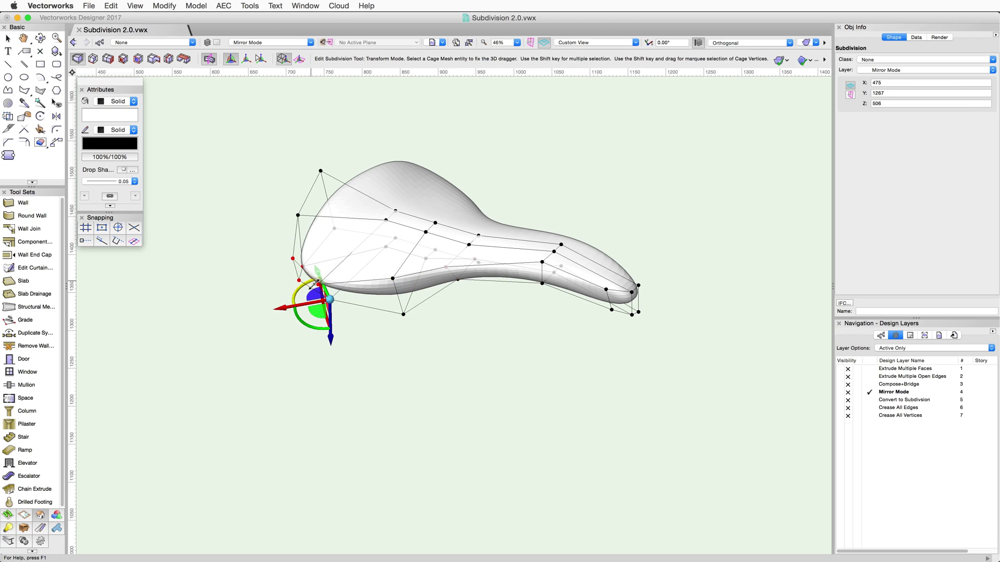
{"action": "left_click_drag", "start_coordinate": [311, 286], "coordinate": [329, 302]}
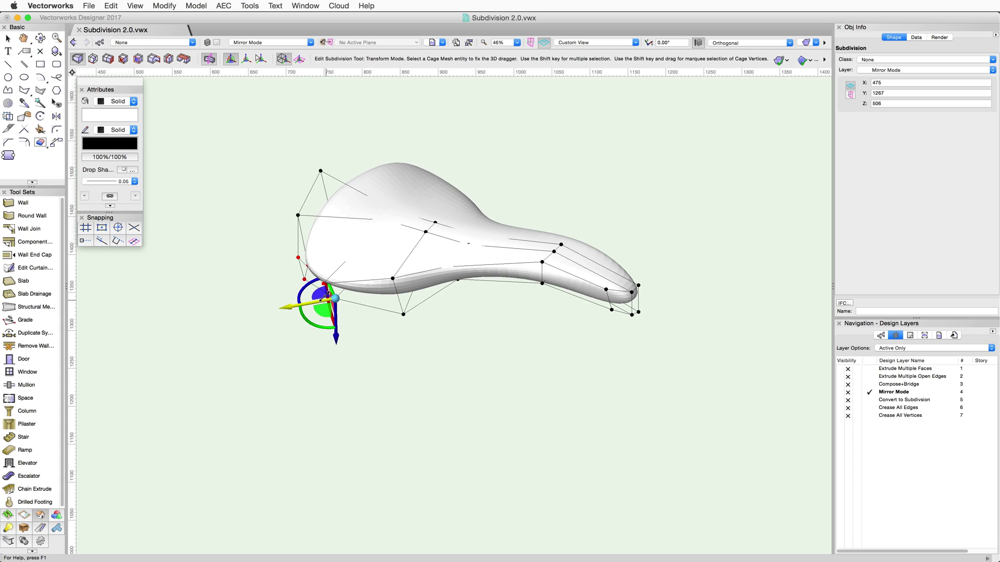
{"action": "left_click", "coordinate": [302, 305]}
{"action": "left_click", "coordinate": [210, 60]}
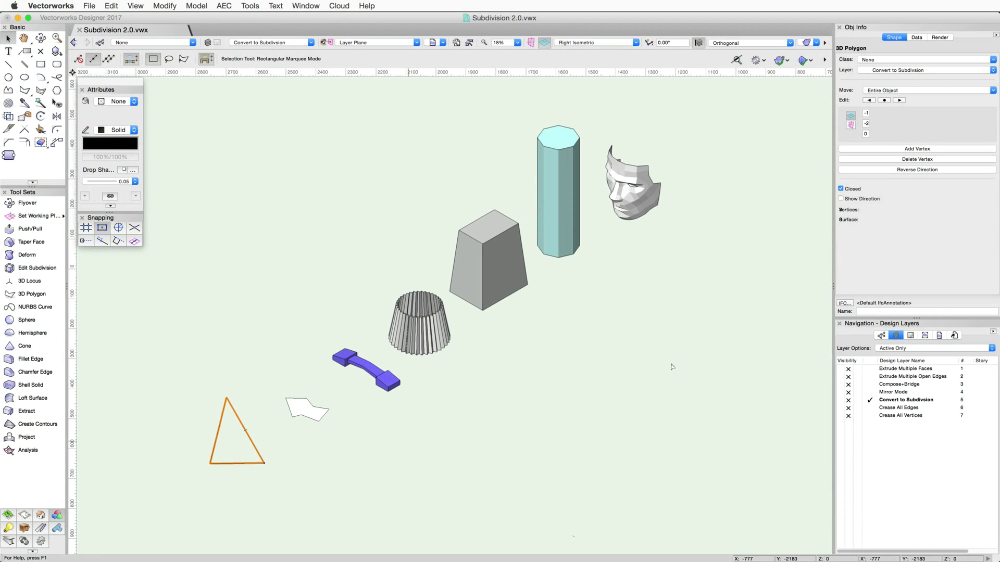
Convert the selected sample objects to subdivision surfaces via Modify > Convert.
{"action": "left_click", "coordinate": [166, 6]}
{"action": "mouse_move", "coordinate": [213, 207]}
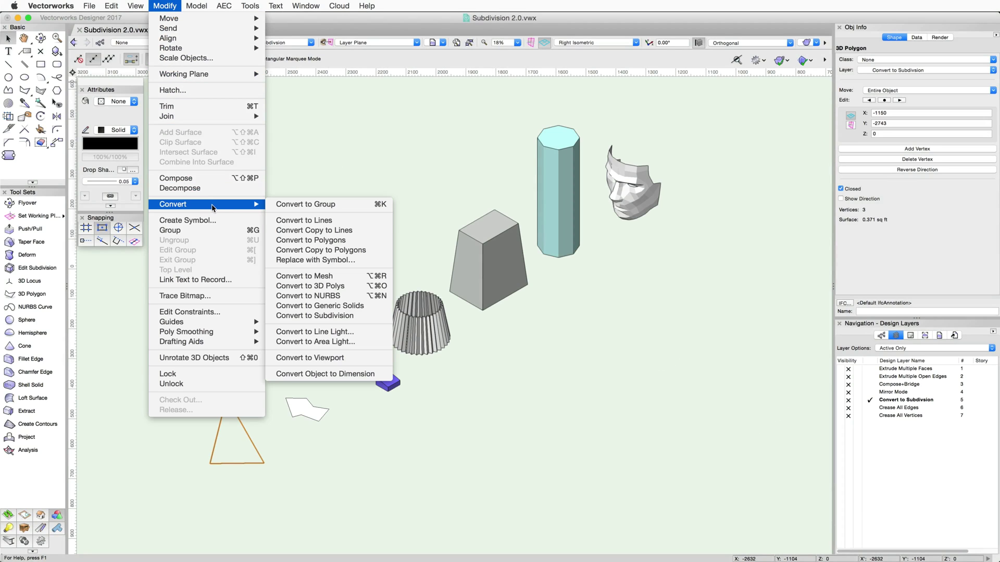
{"action": "left_click", "coordinate": [372, 316]}
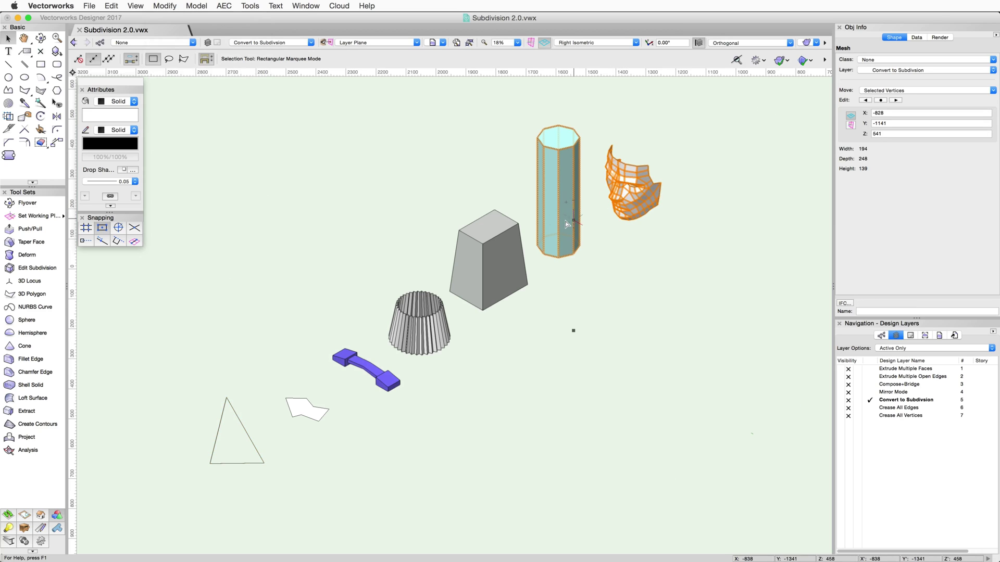
Select the tapered box, fluted cup, handle, quad polygon and triangle in turn, then deselect.
{"action": "left_click", "coordinate": [501, 285]}
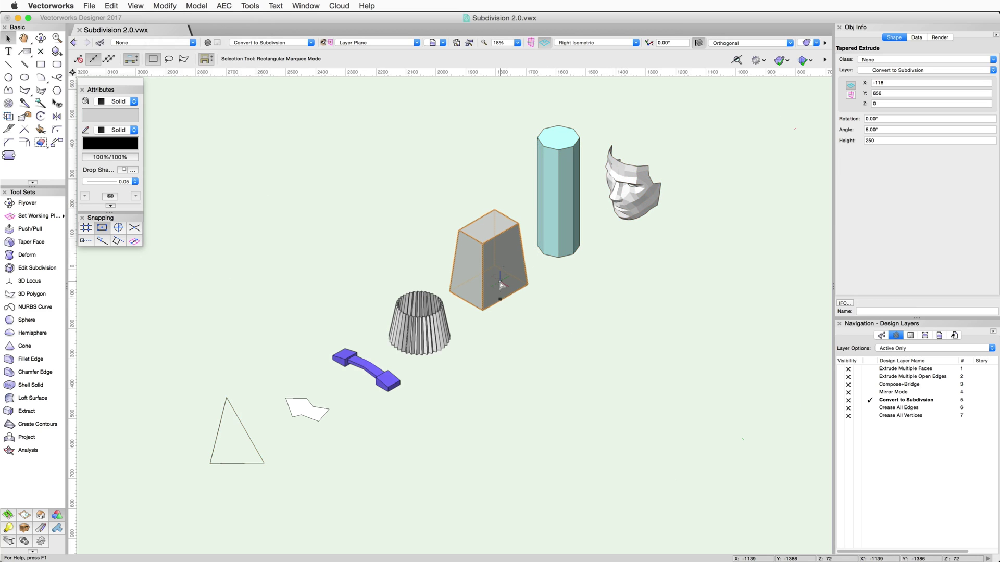
{"action": "left_click", "coordinate": [436, 329]}
{"action": "left_click", "coordinate": [367, 370]}
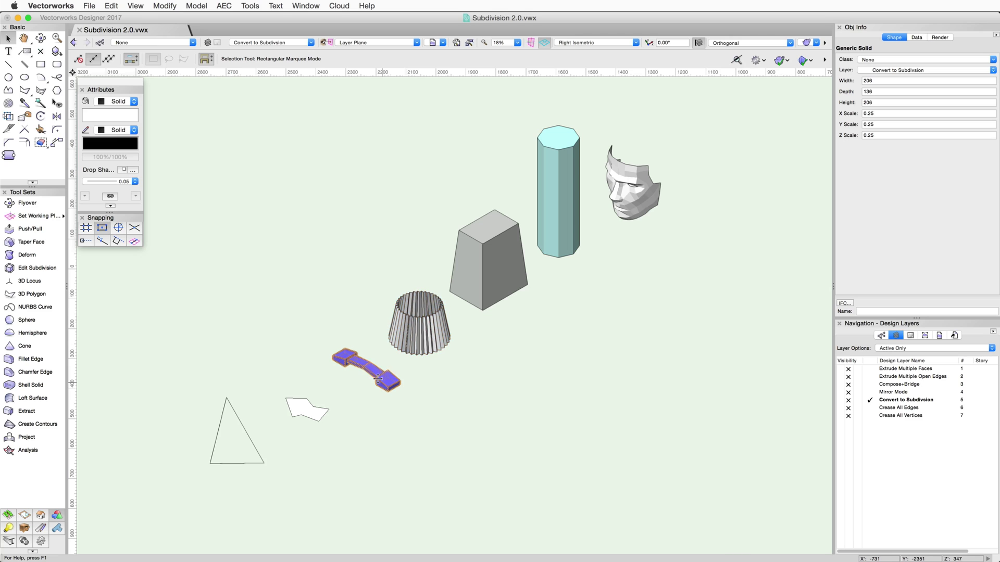
{"action": "left_click", "coordinate": [304, 410]}
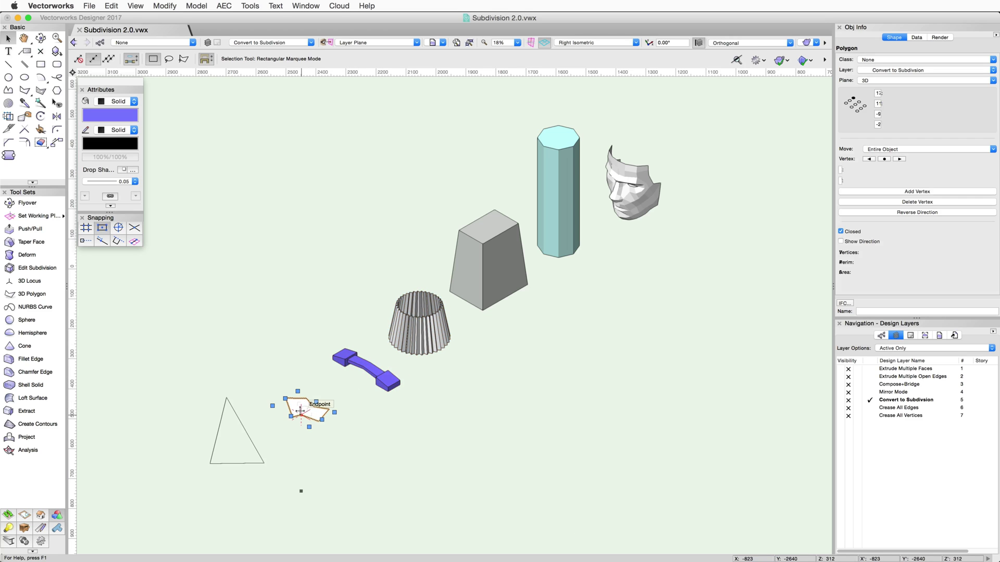
{"action": "left_click", "coordinate": [241, 417]}
{"action": "left_click", "coordinate": [422, 448]}
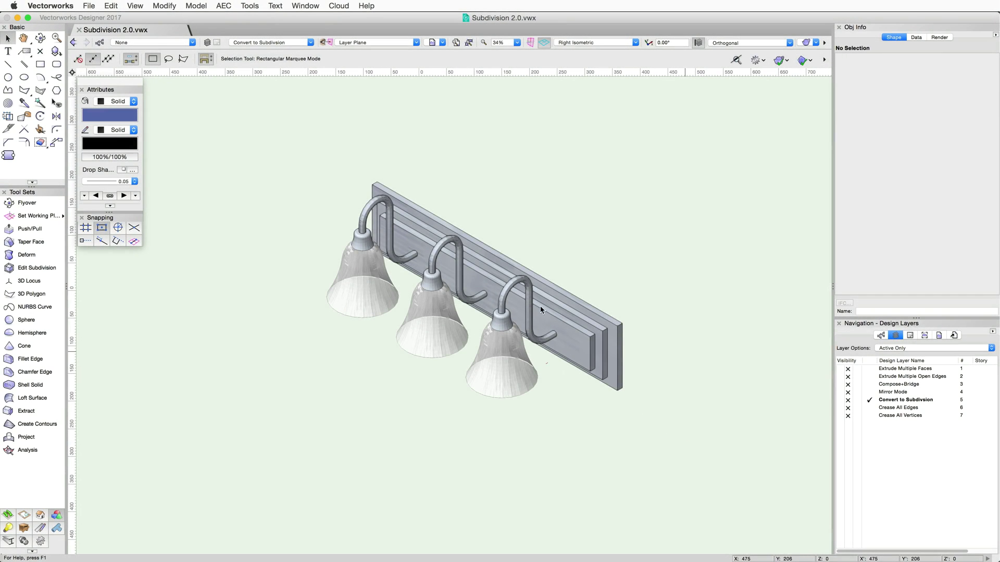
Marquee-select all lamp parts, convert them to subdivision, confirm the warning, then deselect.
{"action": "left_click_drag", "start_coordinate": [251, 151], "coordinate": [771, 475]}
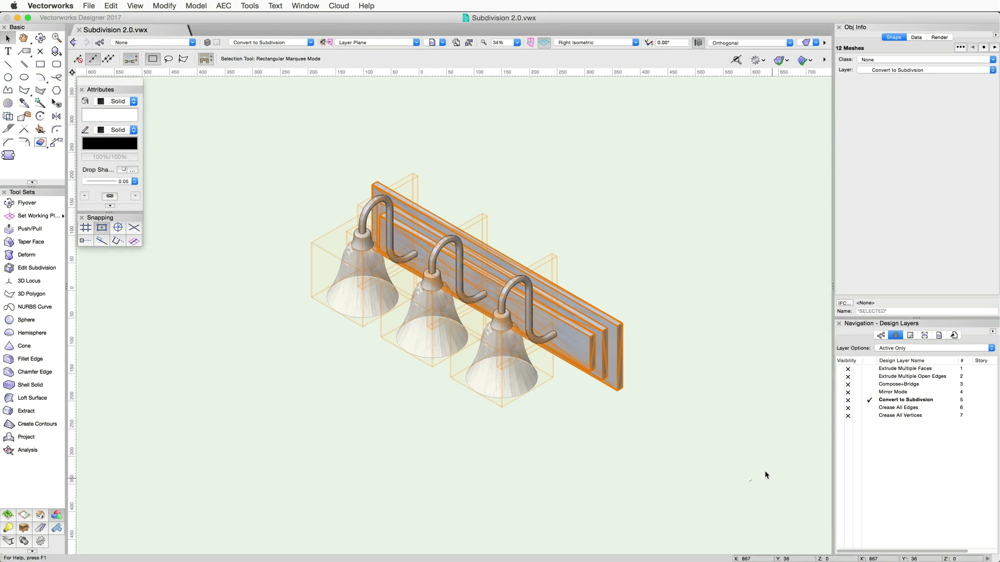
{"action": "left_click", "coordinate": [166, 6]}
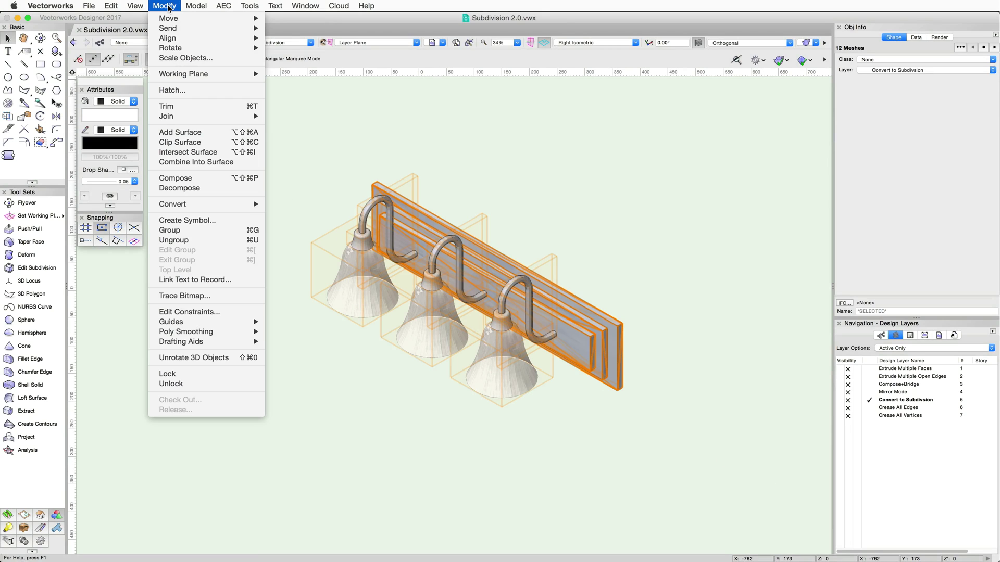
{"action": "mouse_move", "coordinate": [196, 207]}
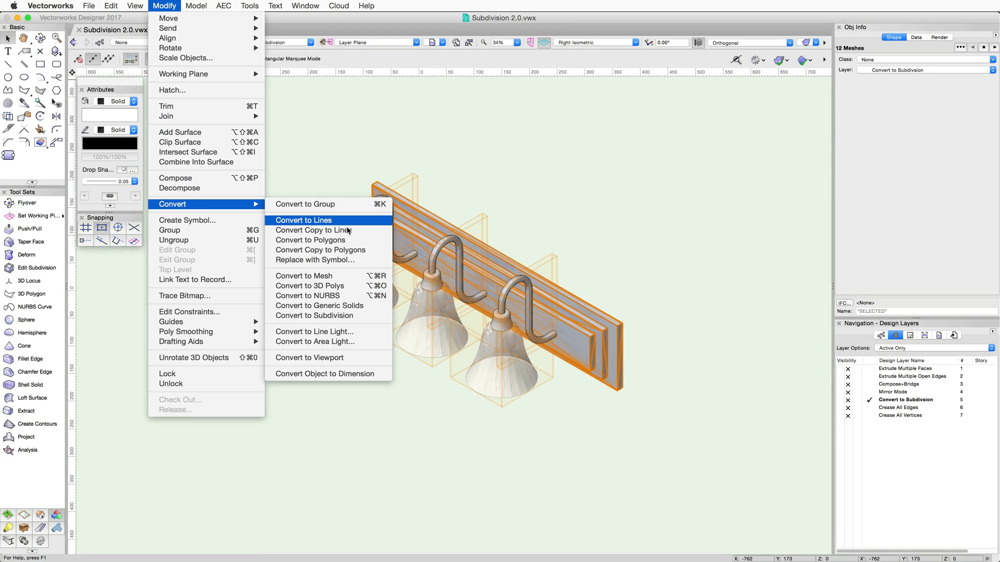
{"action": "left_click", "coordinate": [373, 316]}
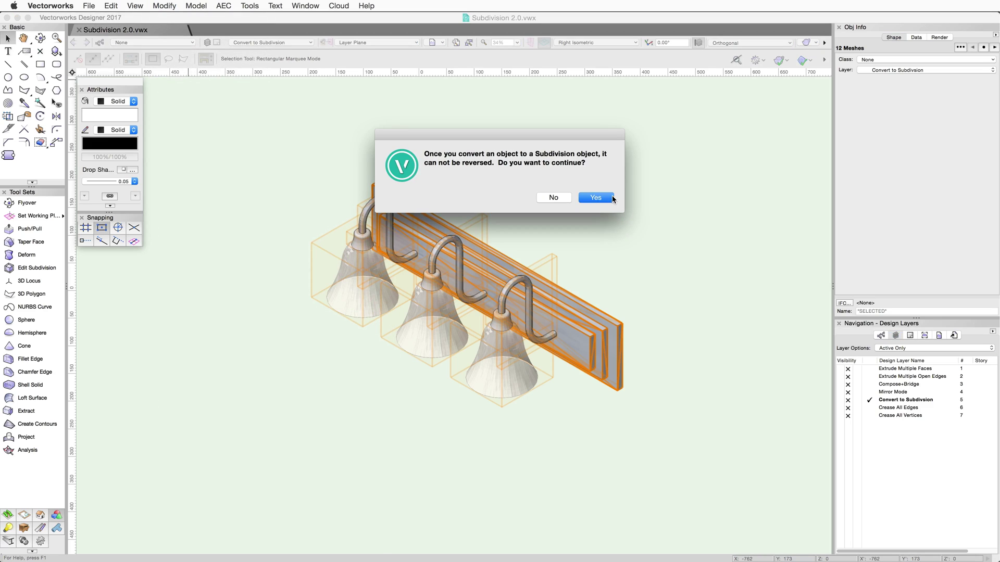
{"action": "left_click", "coordinate": [612, 198]}
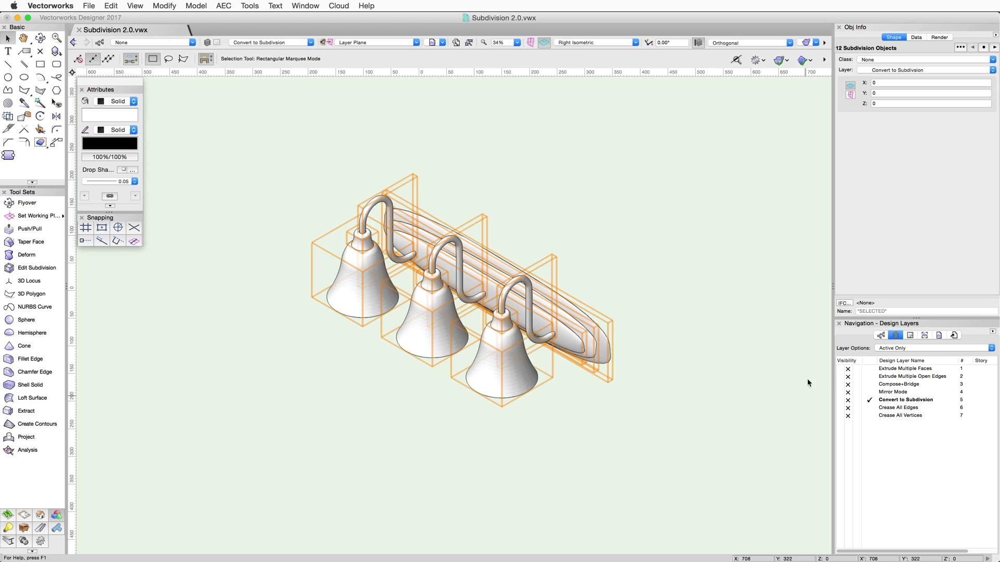
{"action": "left_click", "coordinate": [677, 395]}
Open the third hook's subdivision cage and marquee-select the vertices along its arch.
{"action": "scroll", "coordinate": [511, 287], "scroll_direction": "up", "scroll_amount": 5}
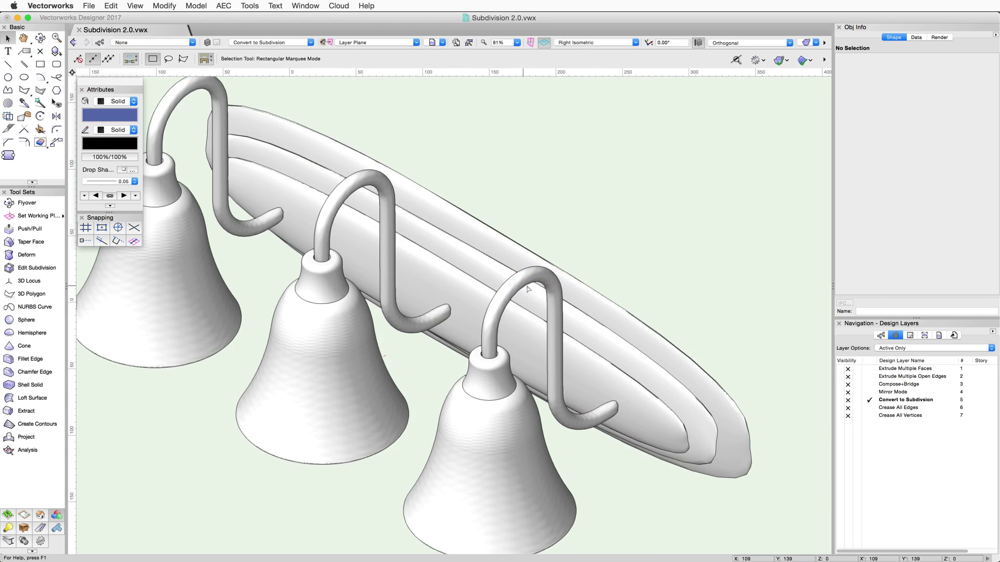
{"action": "left_click", "coordinate": [503, 285]}
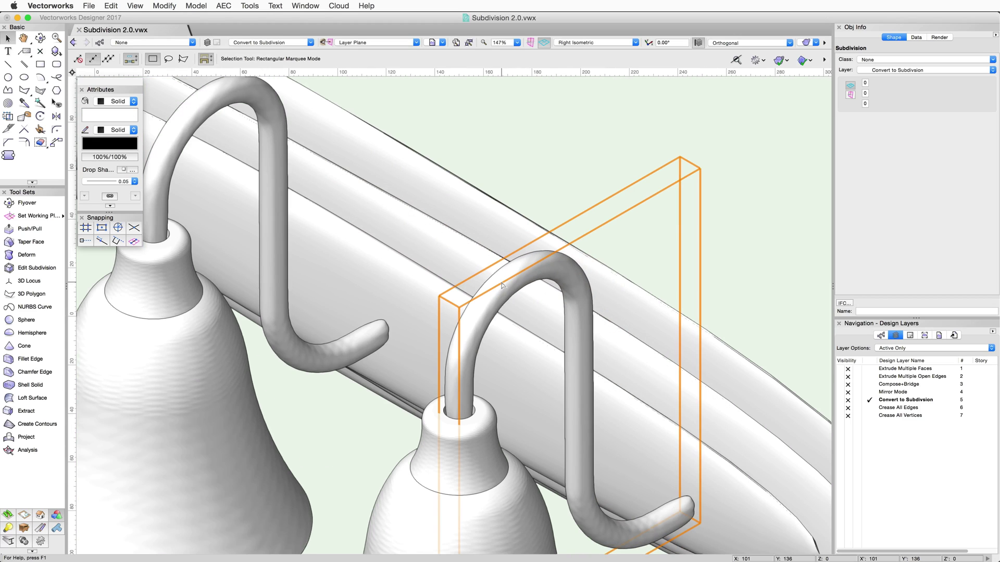
{"action": "double_click", "coordinate": [502, 286]}
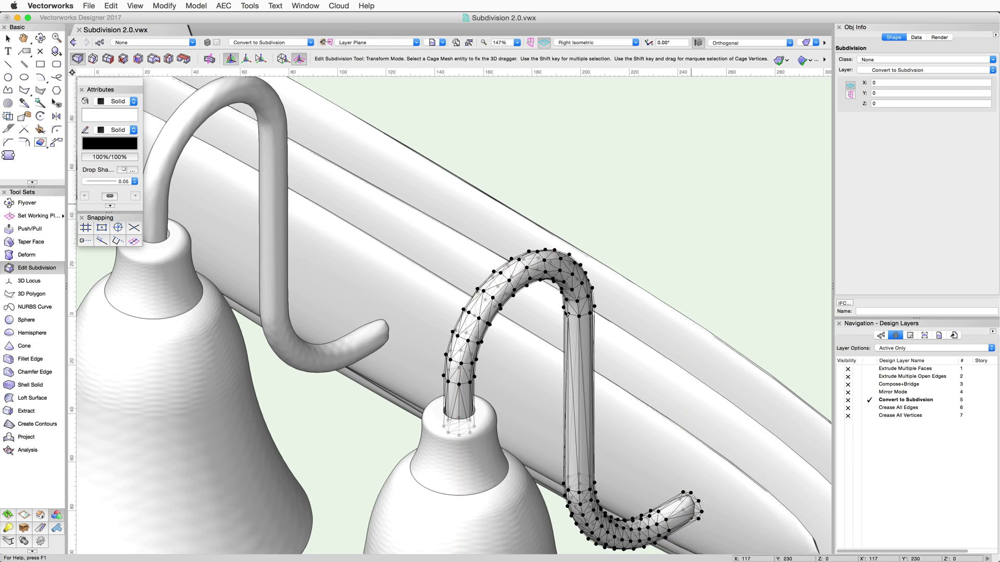
{"action": "left_click_drag", "start_coordinate": [604, 242], "coordinate": [470, 252], "text": "shift"}
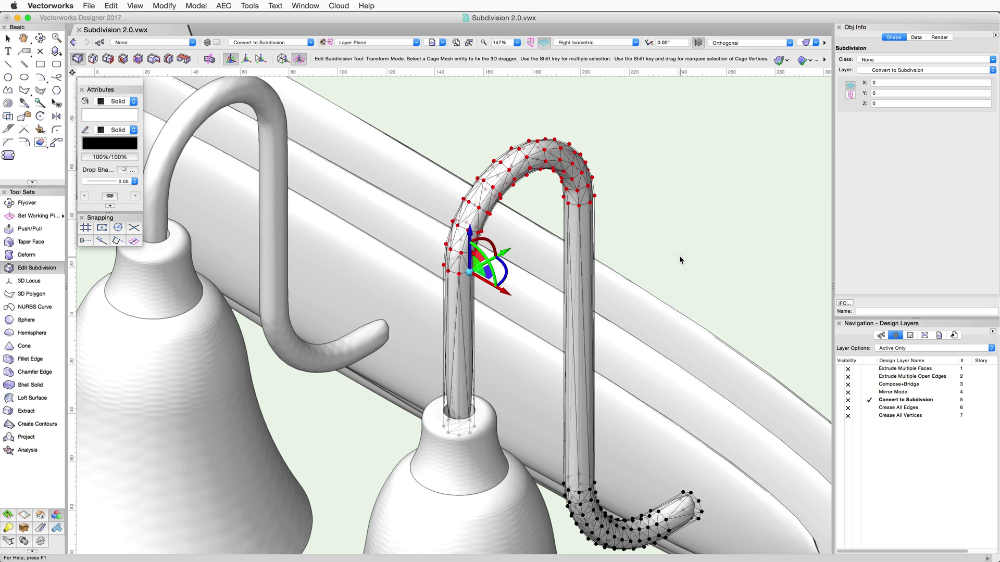
Exit cage editing and select only the fixture's long backplate.
{"action": "scroll", "coordinate": [675, 259], "scroll_direction": "down", "scroll_amount": 3}
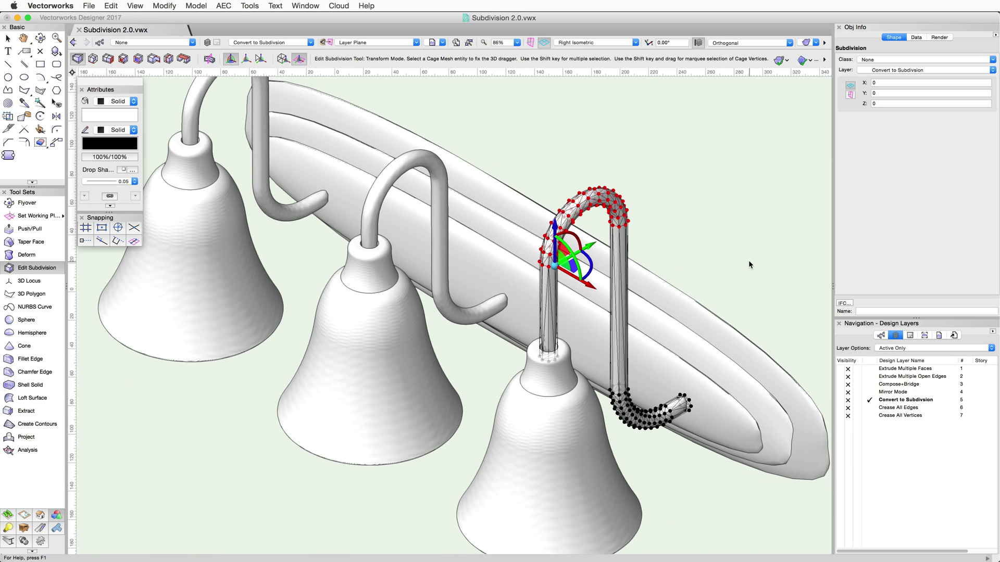
{"action": "middle_click_drag", "start_coordinate": [748, 264], "coordinate": [532, 215]}
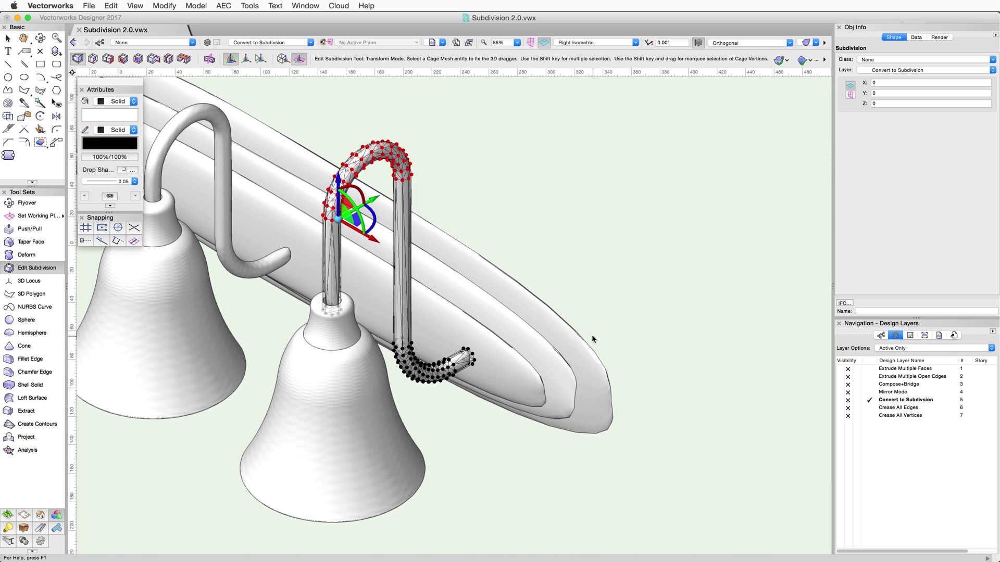
{"action": "key", "text": "Escape"}
{"action": "key", "text": "x"}
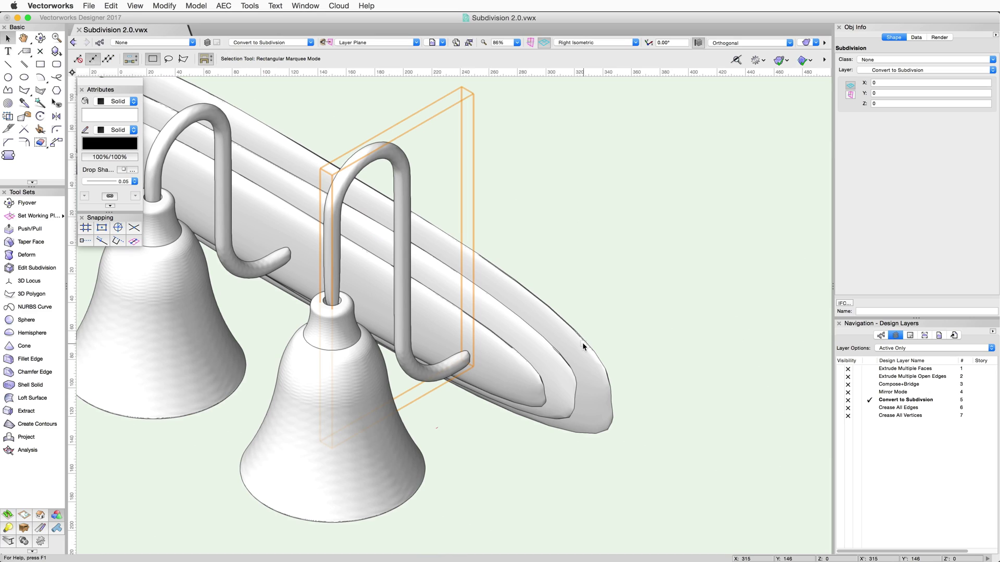
{"action": "left_click", "coordinate": [582, 342], "text": "shift"}
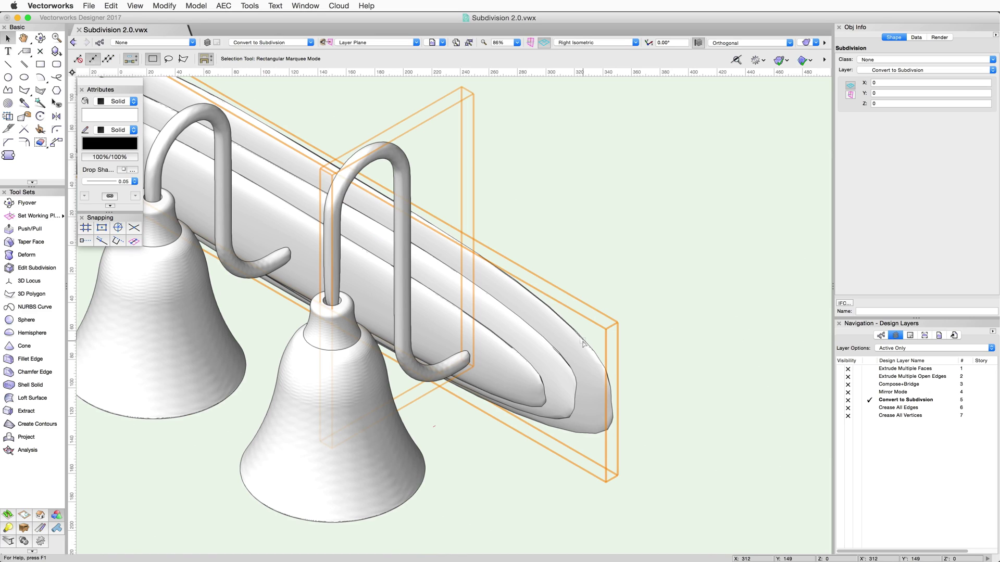
{"action": "left_click", "coordinate": [583, 344]}
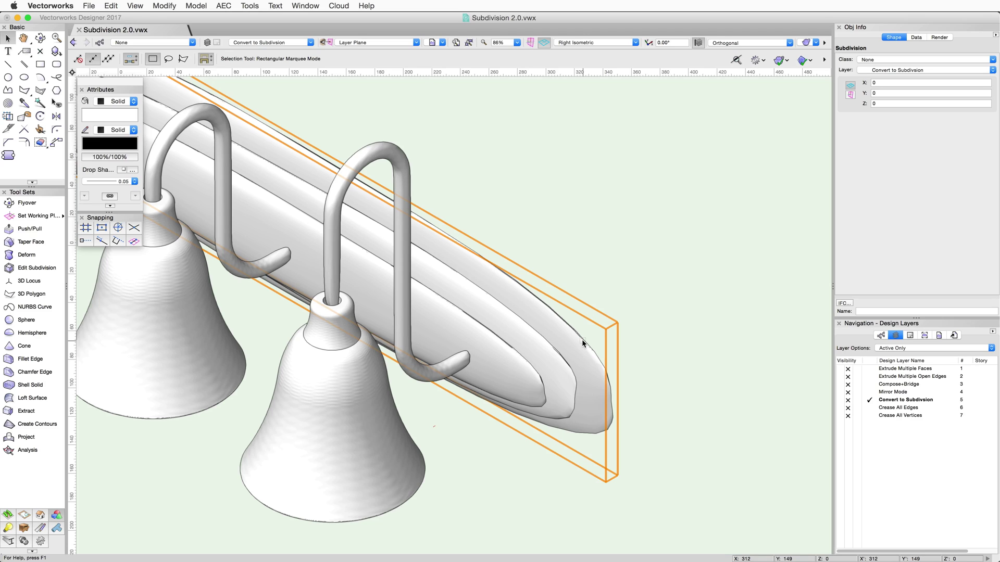
Apply Crease All Edges to the backplate's subdivision cage.
{"action": "double_click", "coordinate": [582, 339]}
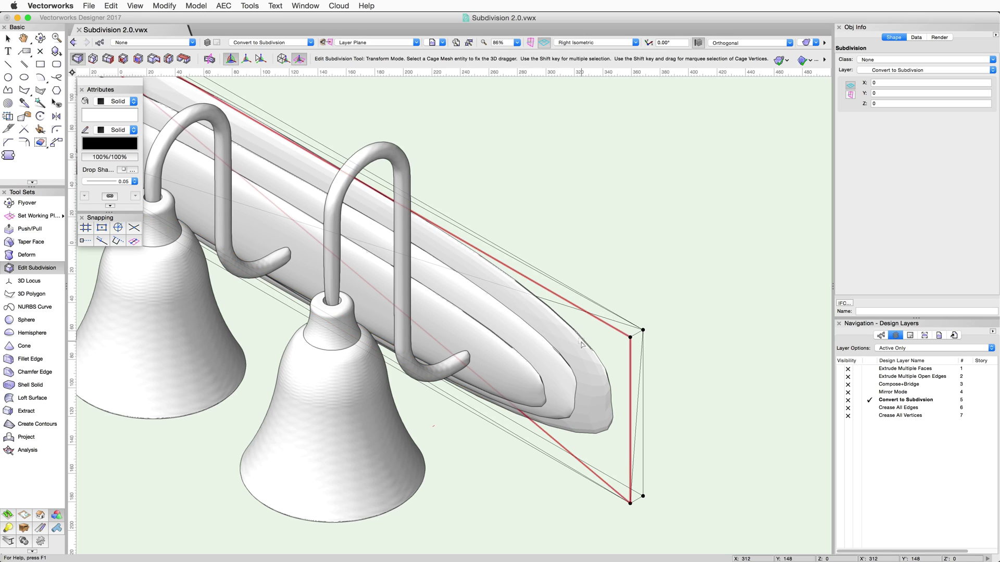
{"action": "right_click", "coordinate": [581, 345]}
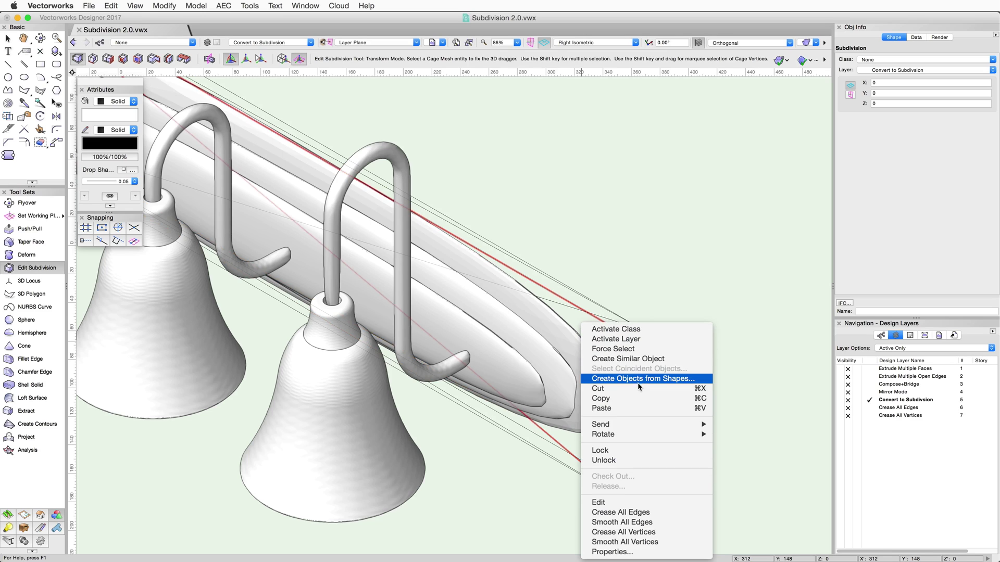
{"action": "left_click", "coordinate": [686, 514]}
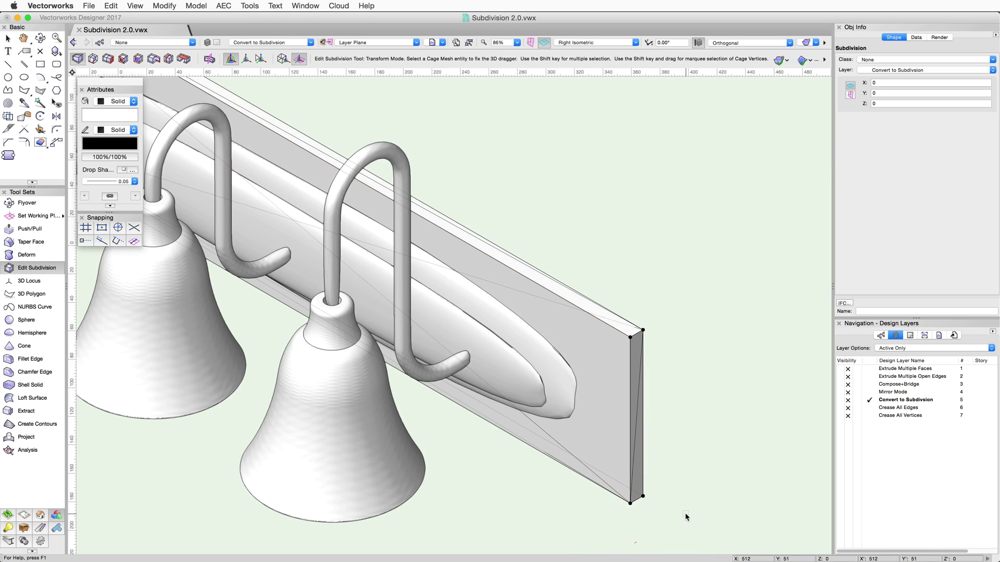
Crease the edges of the next backplate layer and the rounded inner bar.
{"action": "right_click", "coordinate": [551, 368]}
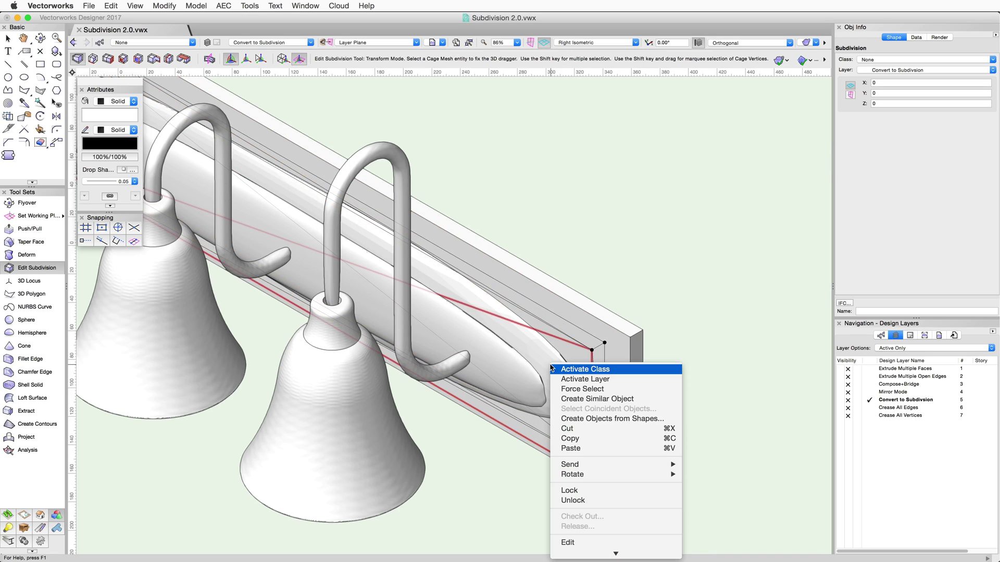
{"action": "mouse_move", "coordinate": [616, 554]}
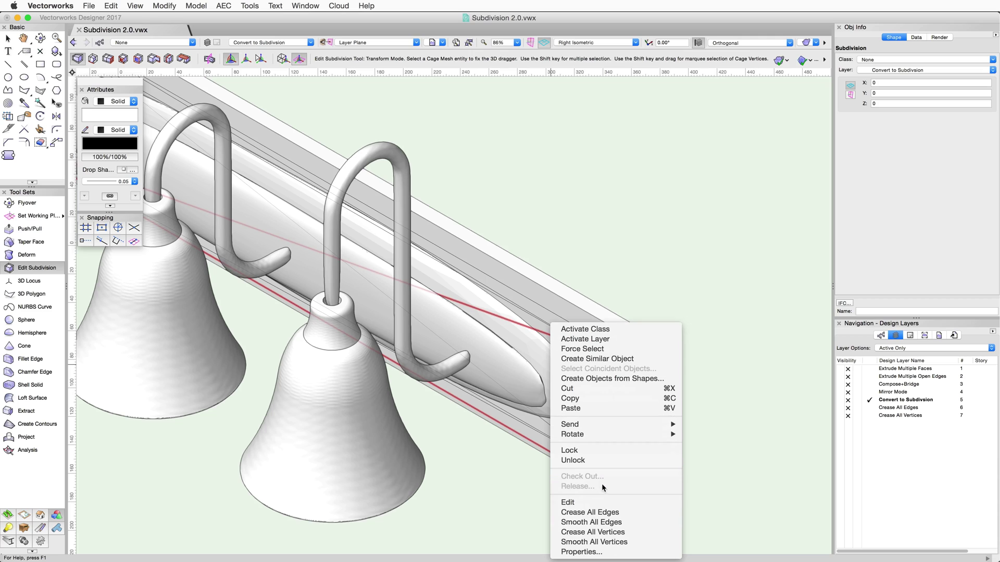
{"action": "left_click", "coordinate": [619, 513]}
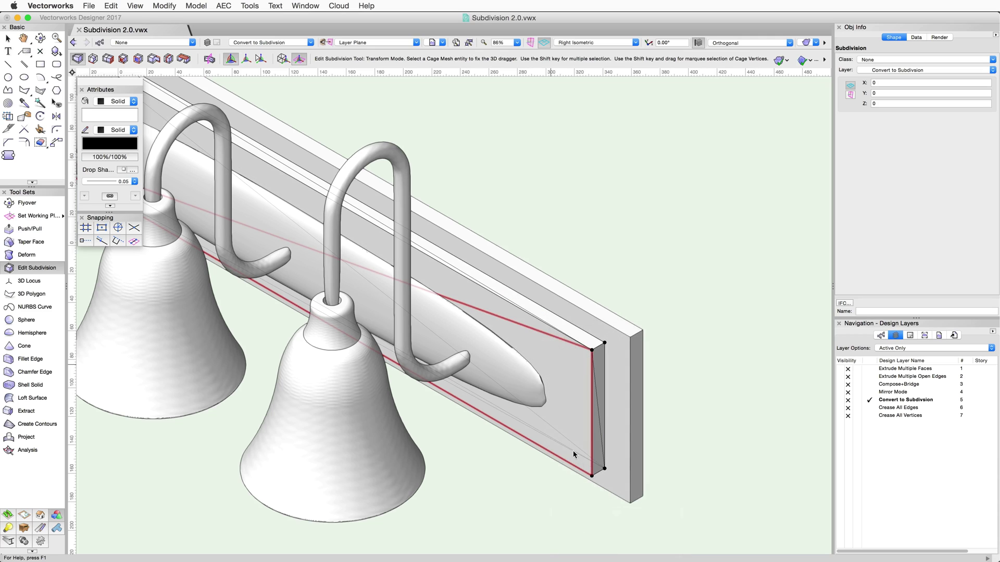
{"action": "right_click", "coordinate": [495, 365]}
{"action": "mouse_move", "coordinate": [558, 553]}
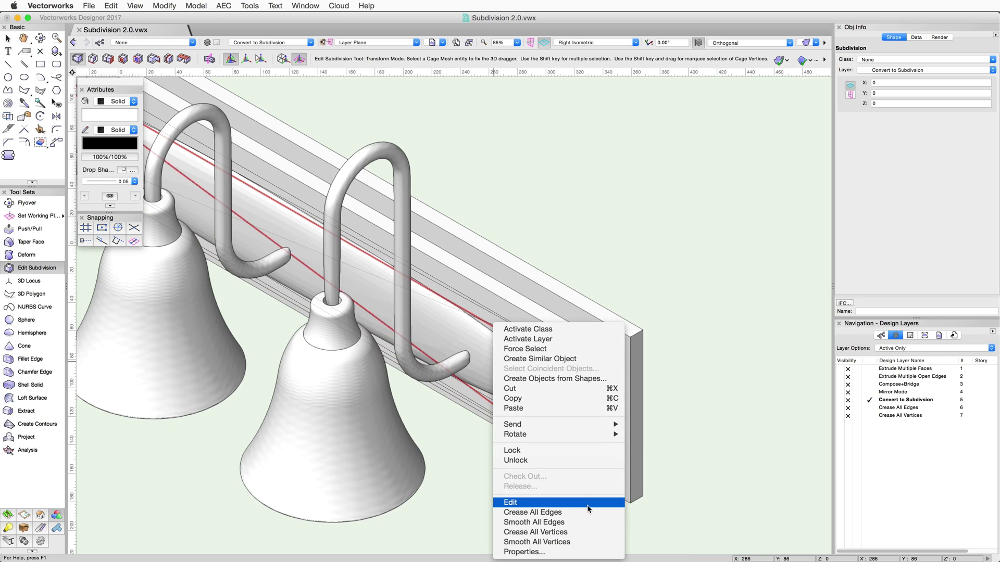
{"action": "left_click", "coordinate": [592, 511]}
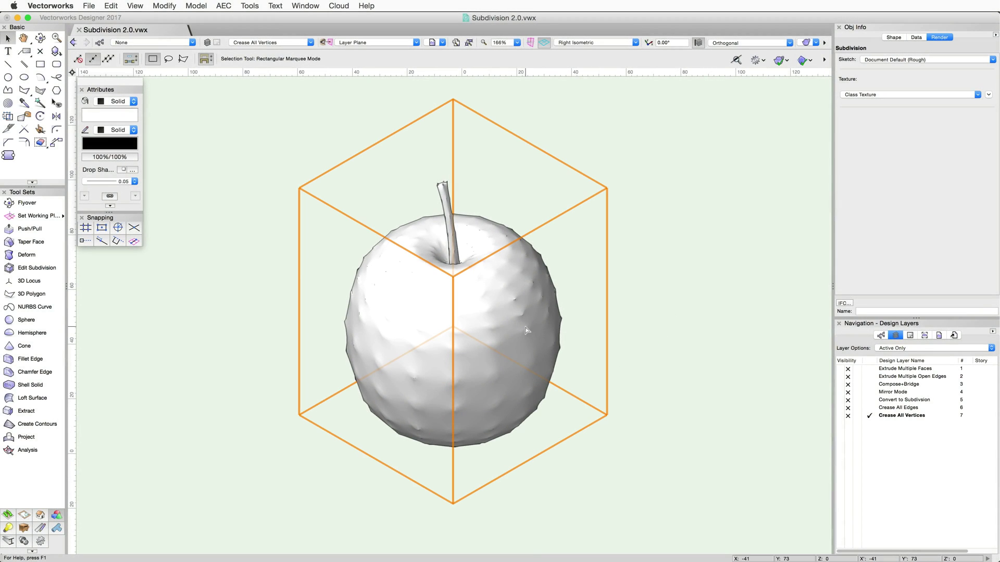
Apply Smooth All Vertices to the apple's cage, then leave editing and deselect.
{"action": "double_click", "coordinate": [526, 331]}
{"action": "right_click", "coordinate": [524, 324]}
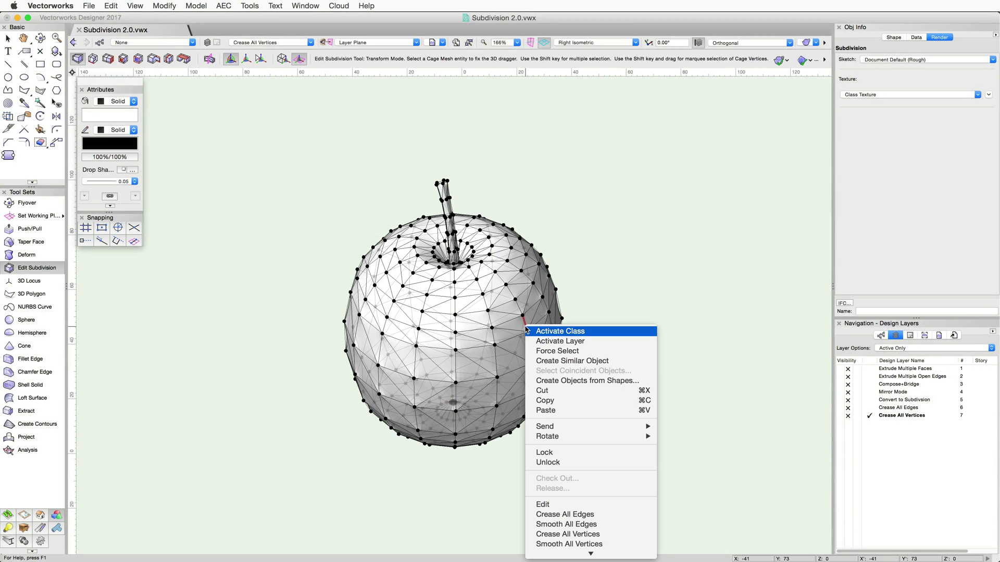
{"action": "left_click", "coordinate": [597, 542]}
{"action": "key", "text": "x"}
{"action": "key", "text": "x"}
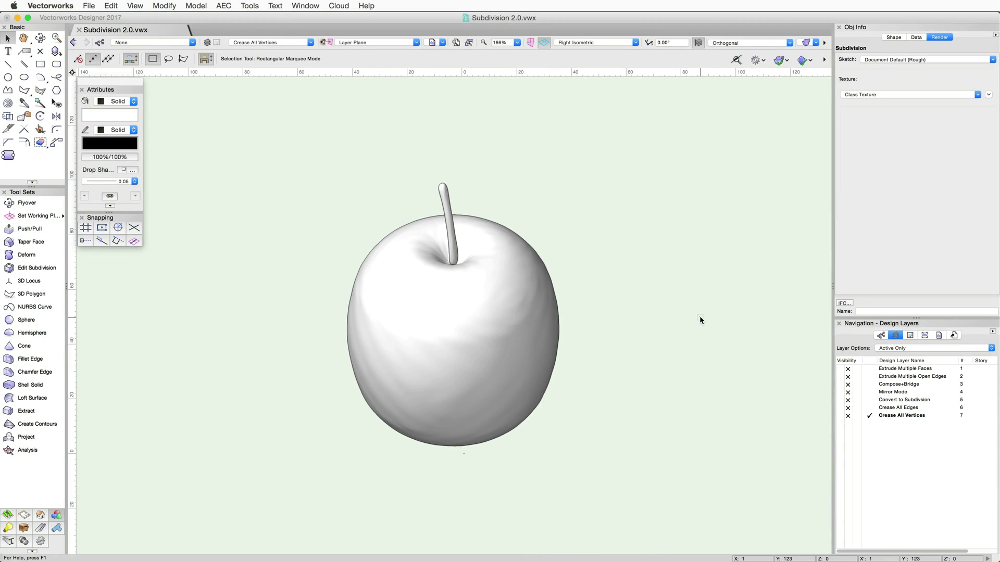